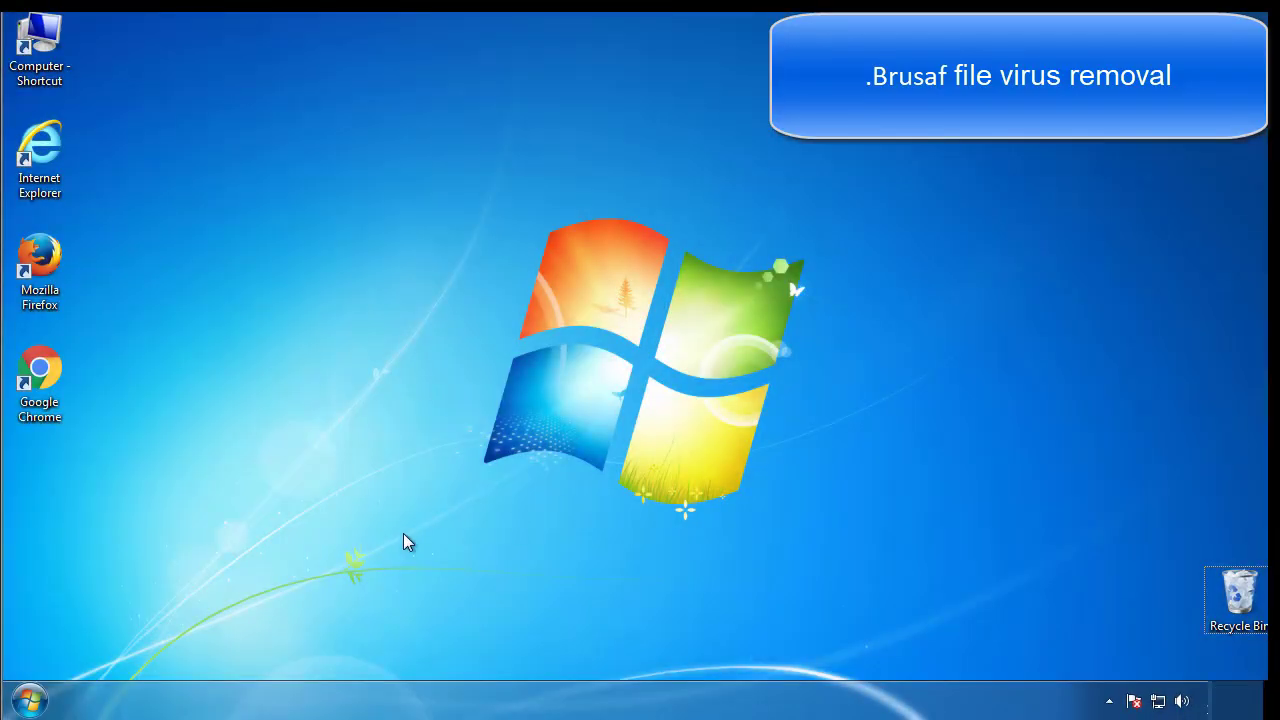
Enable Minimal Safe boot in msconfig's Boot settings and restart into Safe Mode.
click(30, 700)
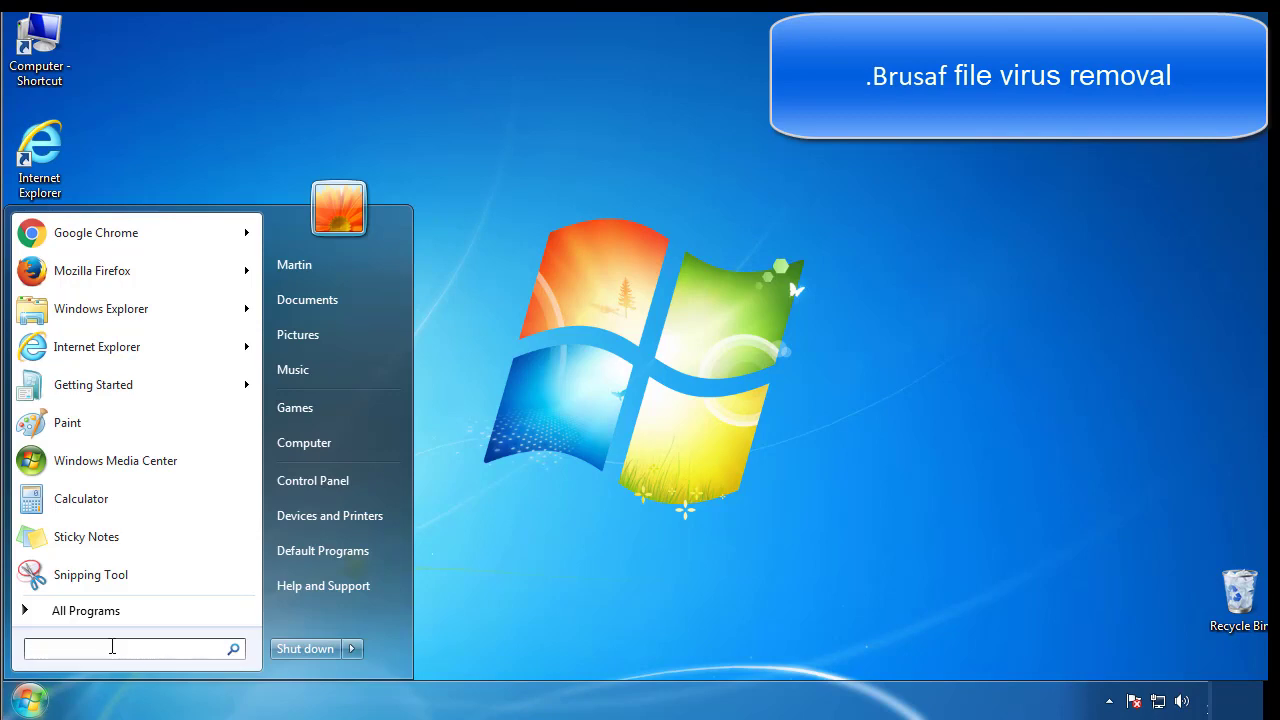
text(msconfig)
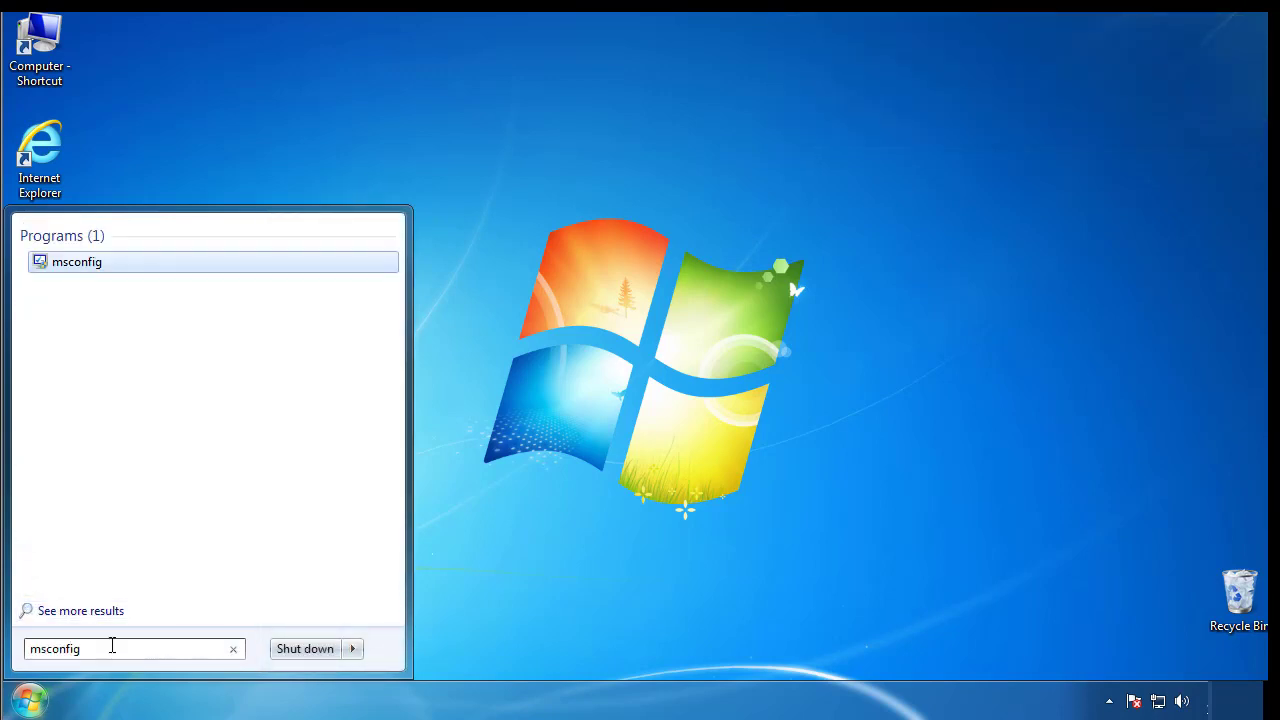
key(Return)
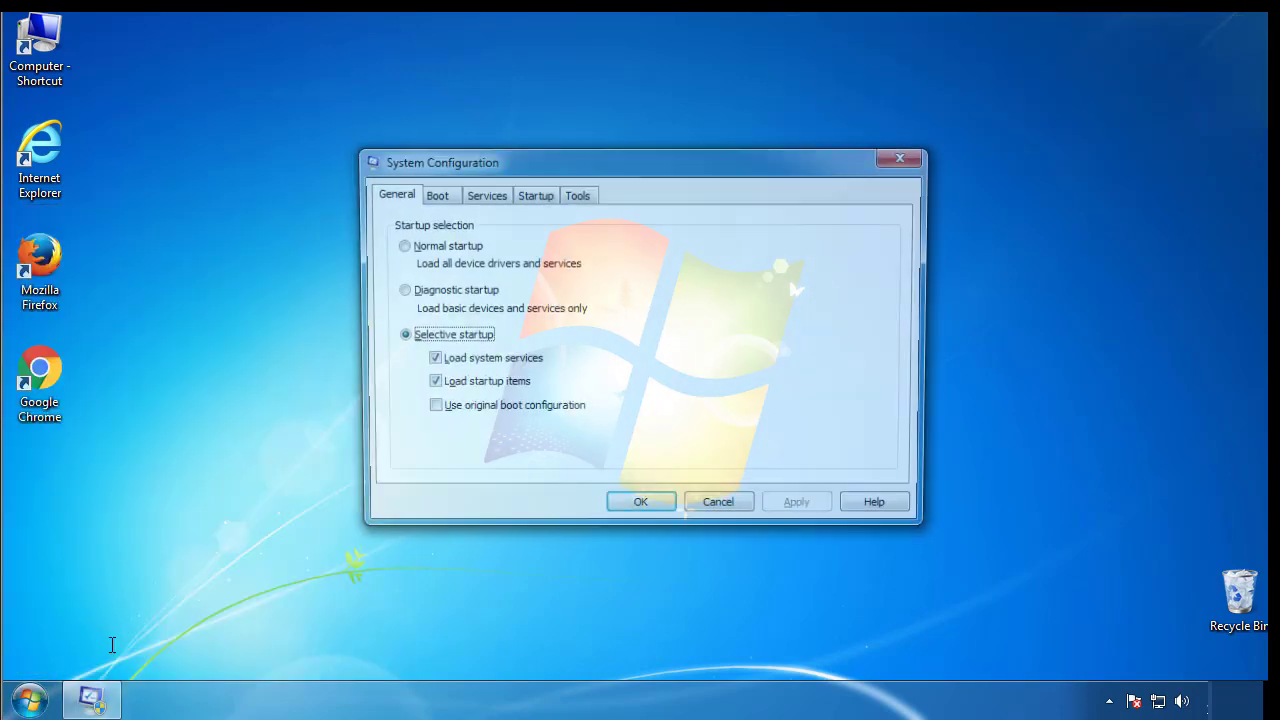
click(432, 196)
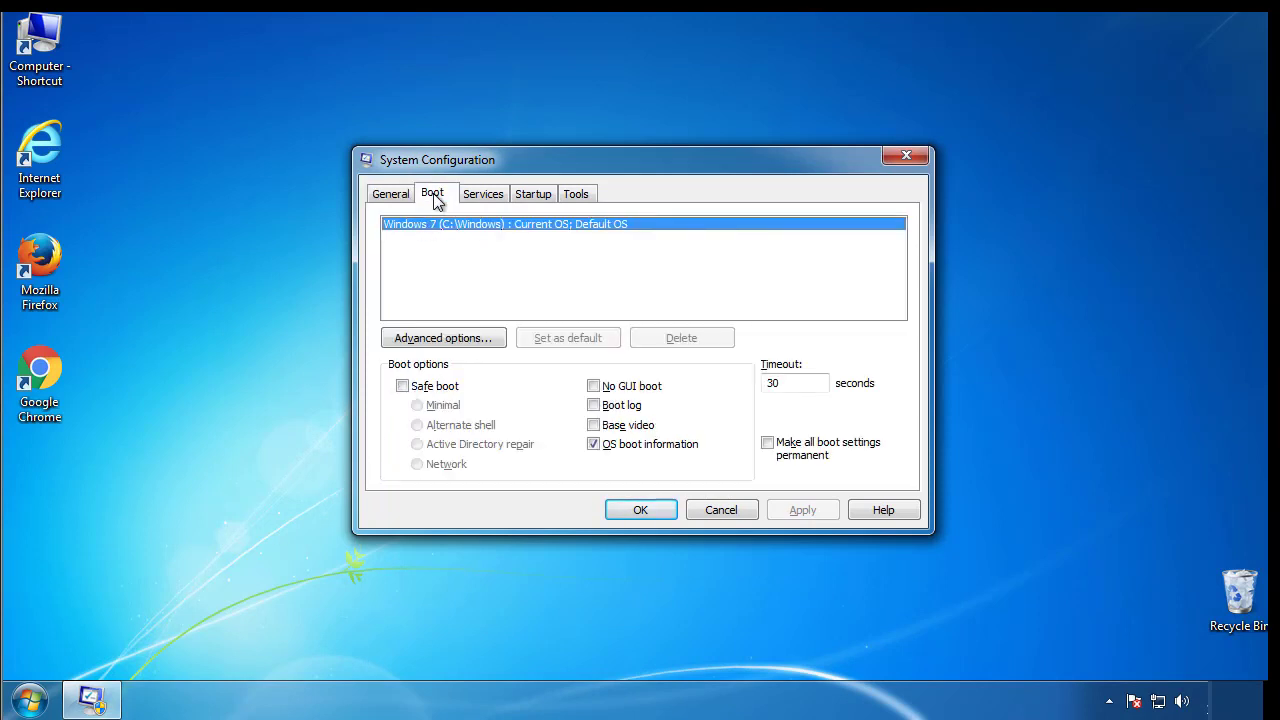
click(402, 386)
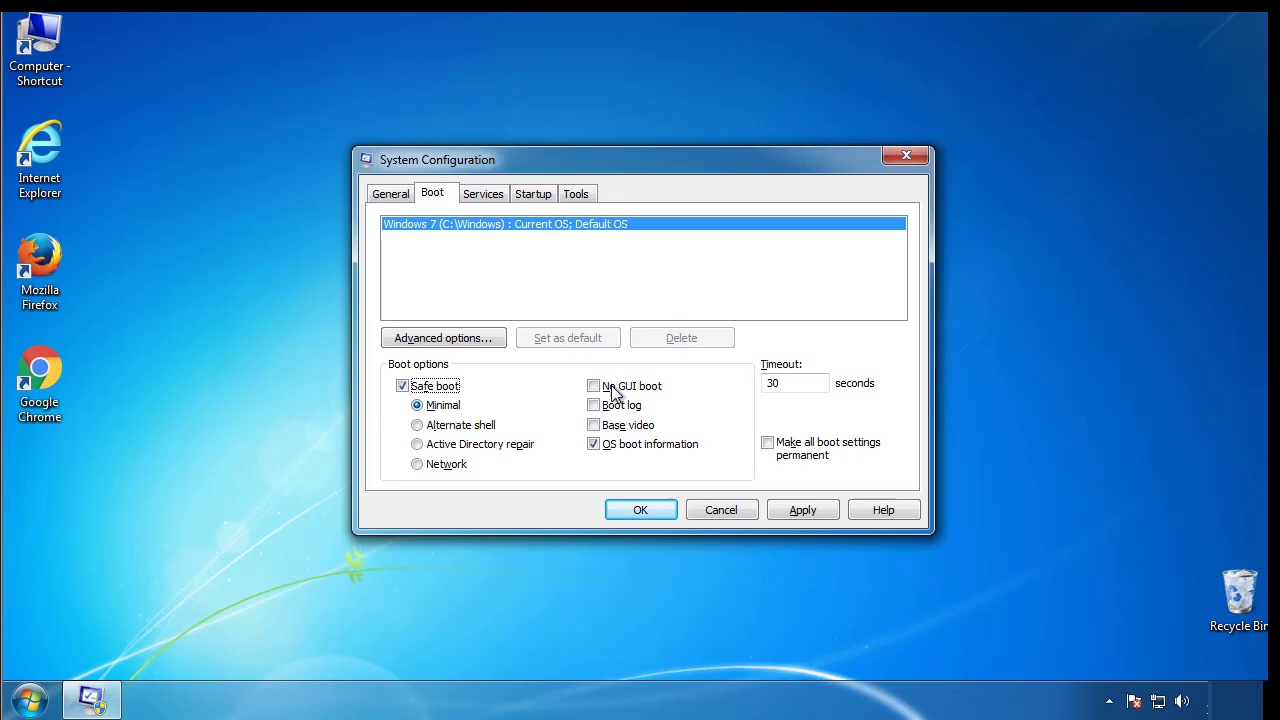
click(656, 515)
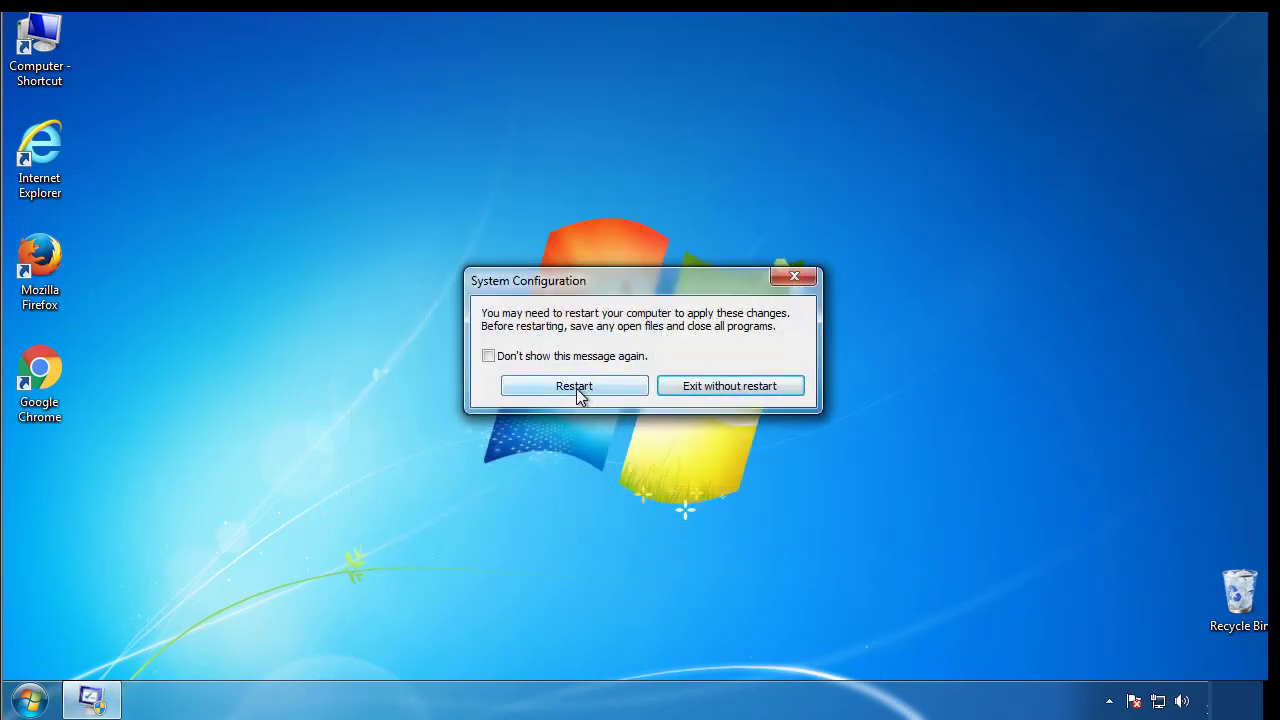
click(577, 390)
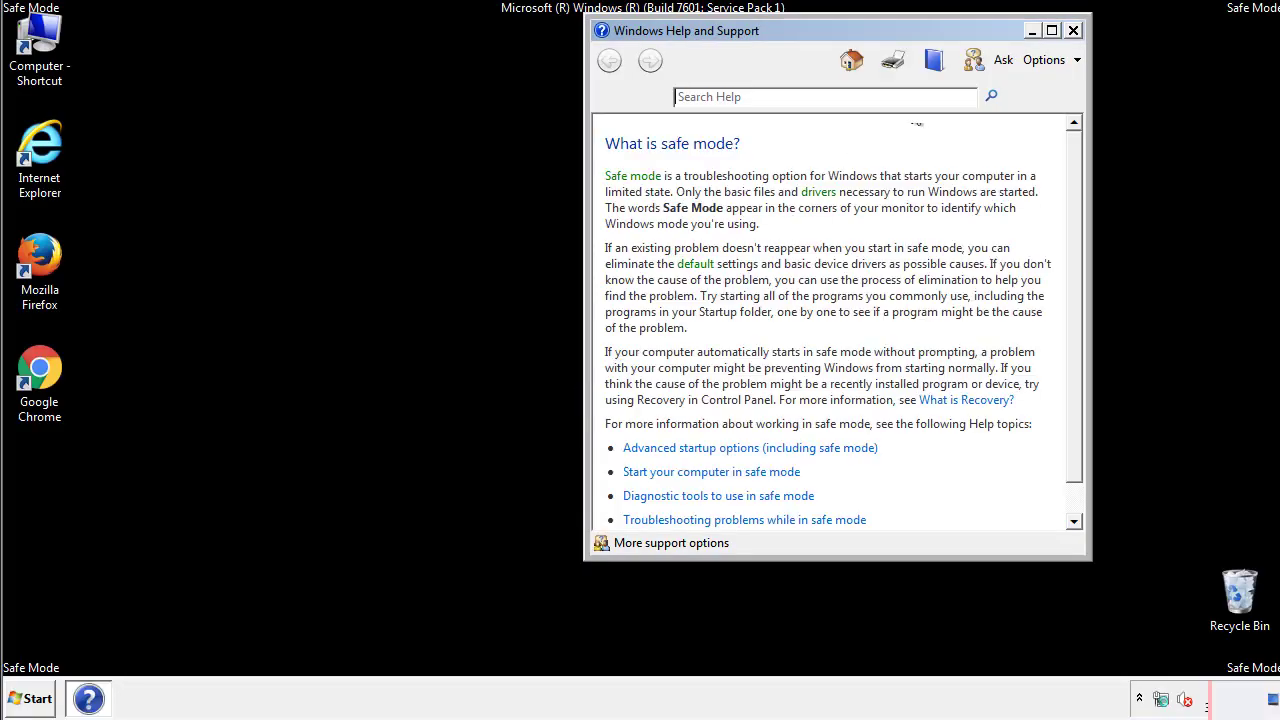
Close the Safe Mode help and set Folder Options to show hidden files, folders and drives.
click(1073, 30)
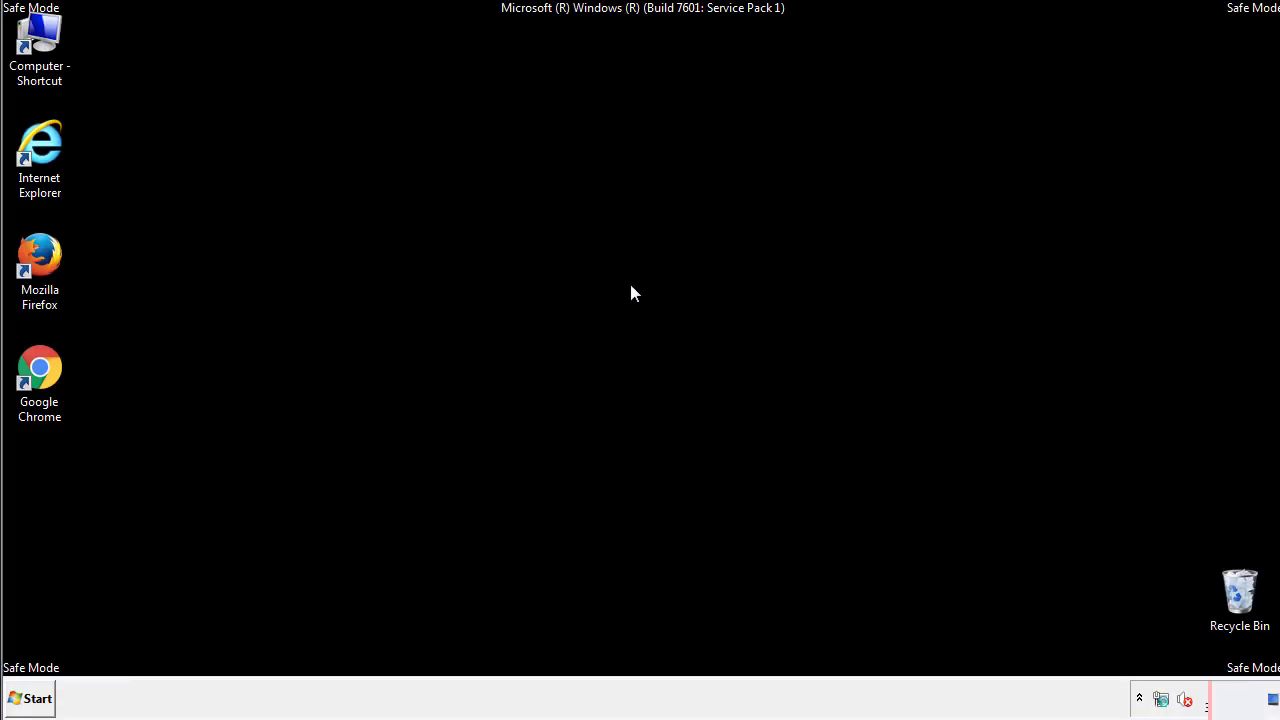
click(38, 697)
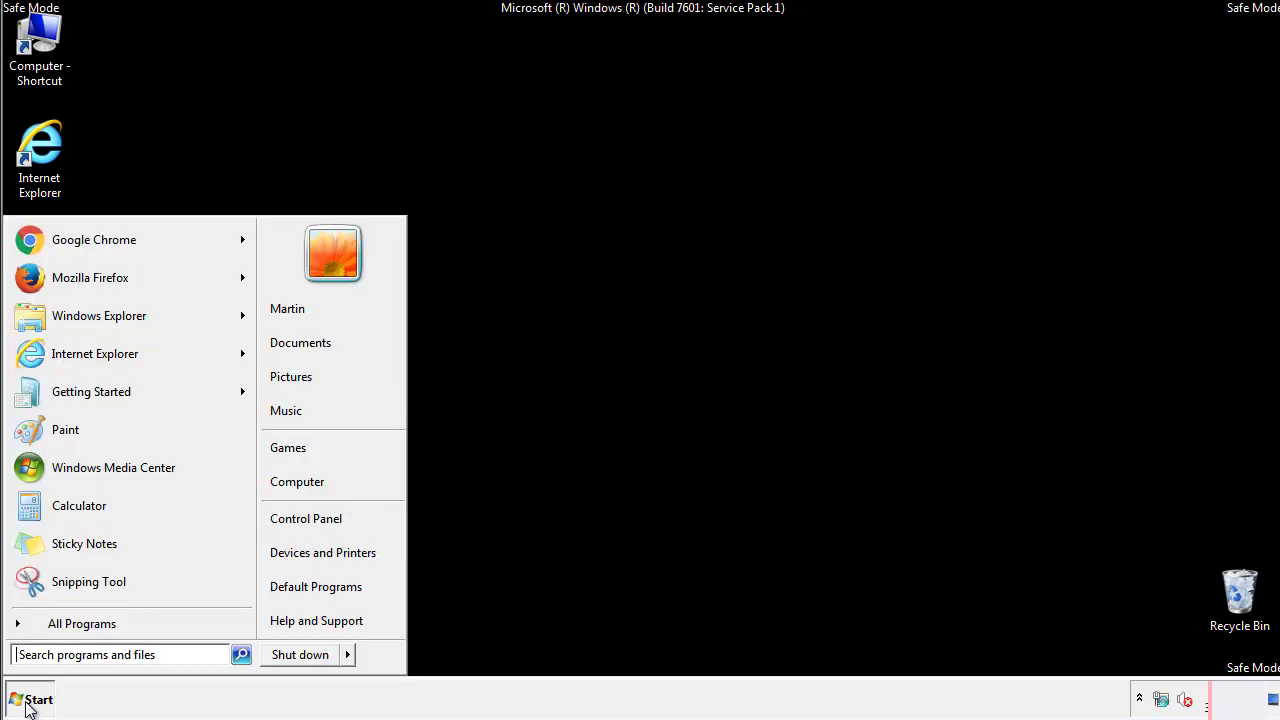
click(319, 516)
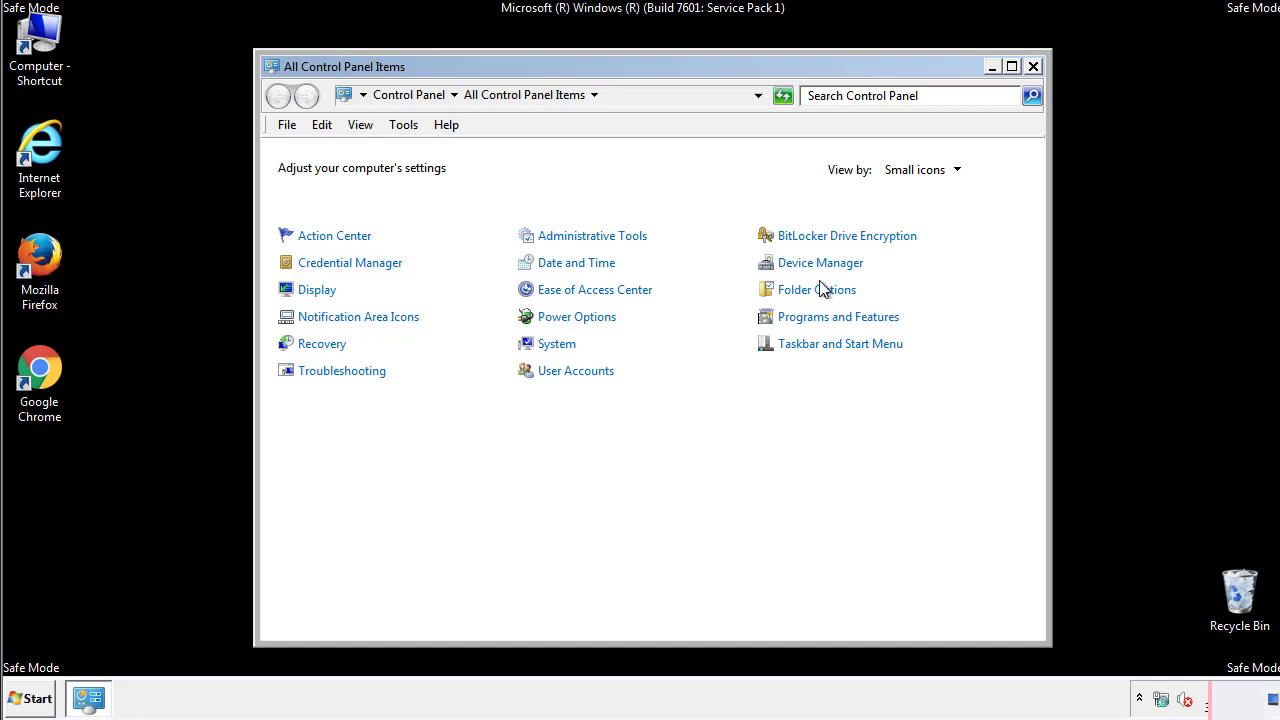
click(820, 292)
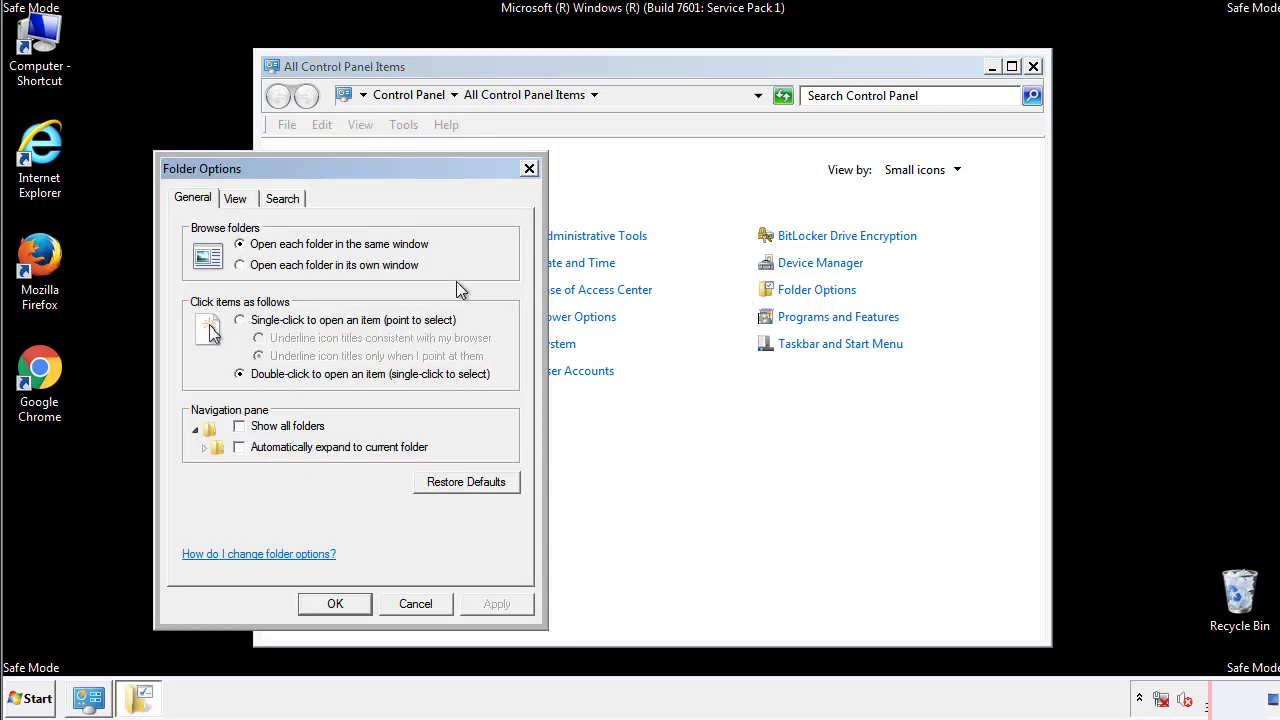
click(238, 202)
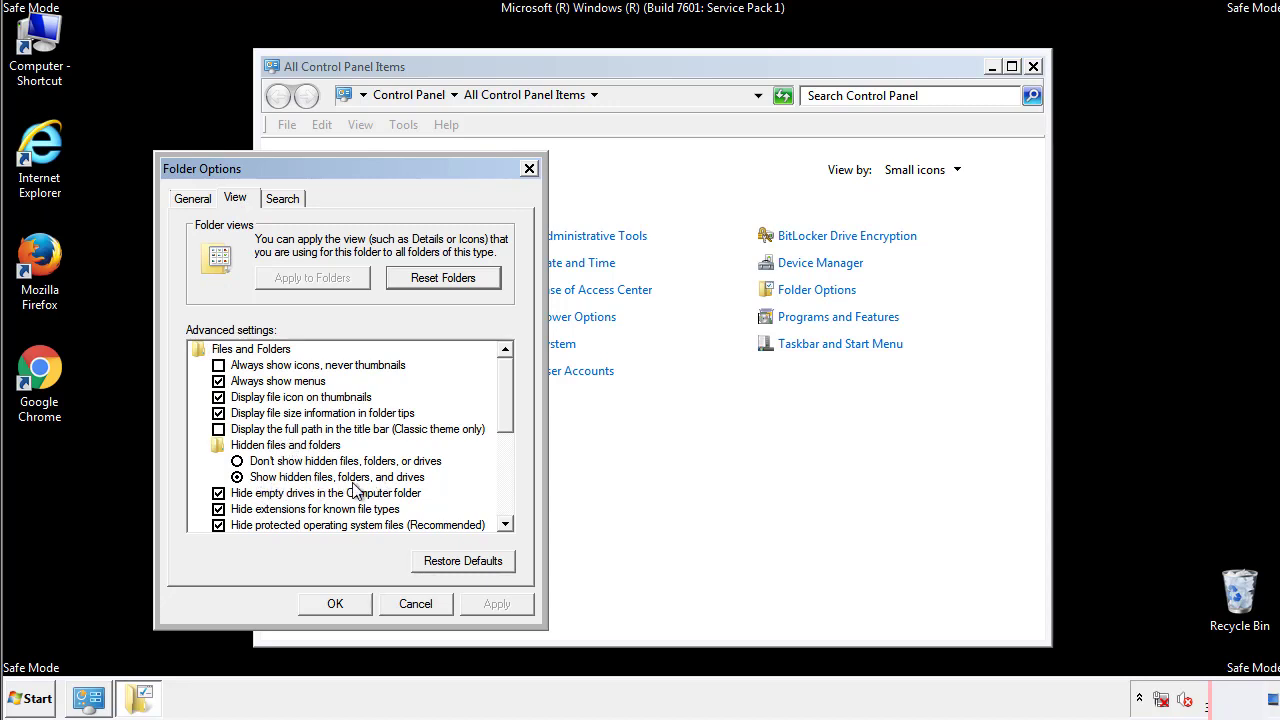
click(345, 602)
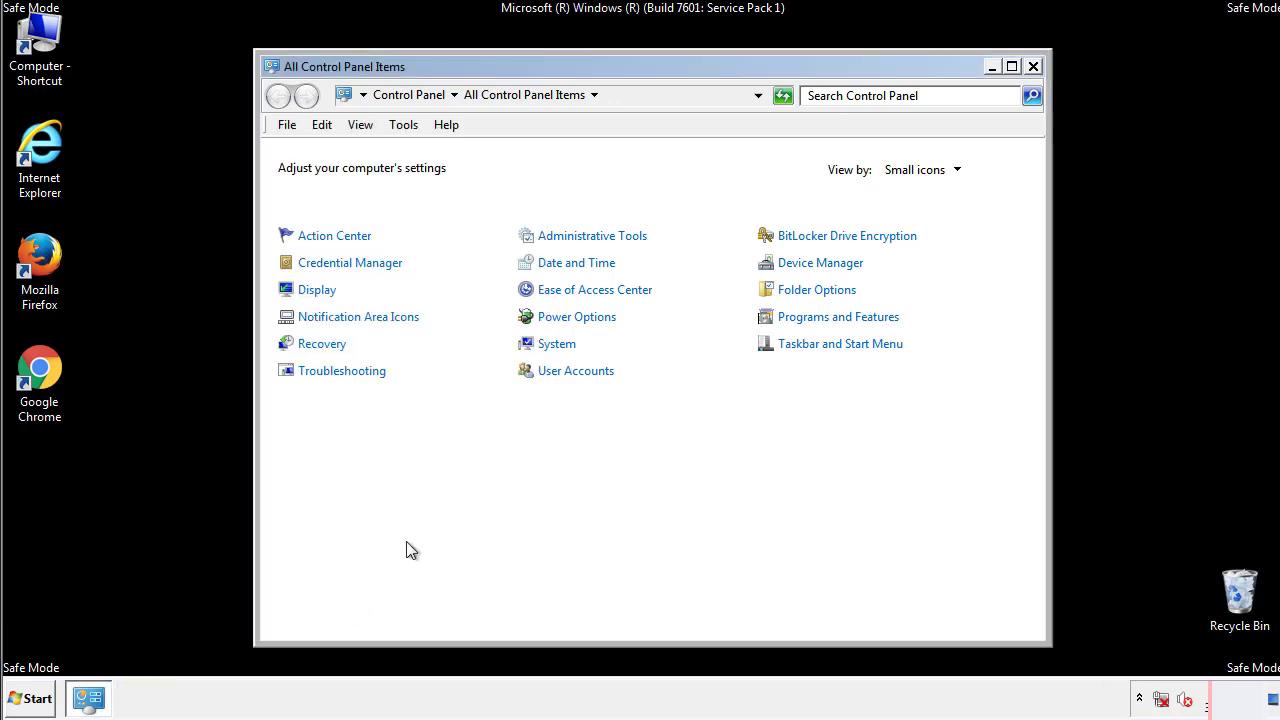
click(1033, 66)
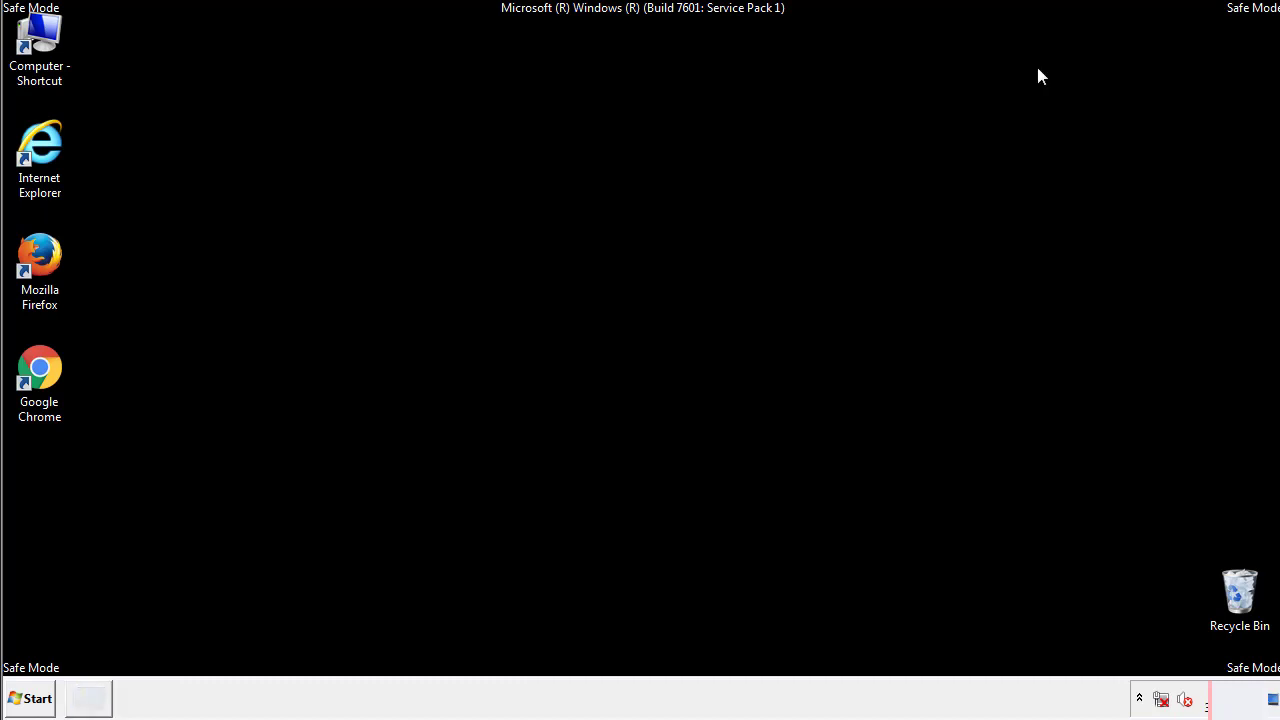
Browse from Computer to C:\Windows\System32\drivers\etc and open the hosts file.
double_click(52, 35)
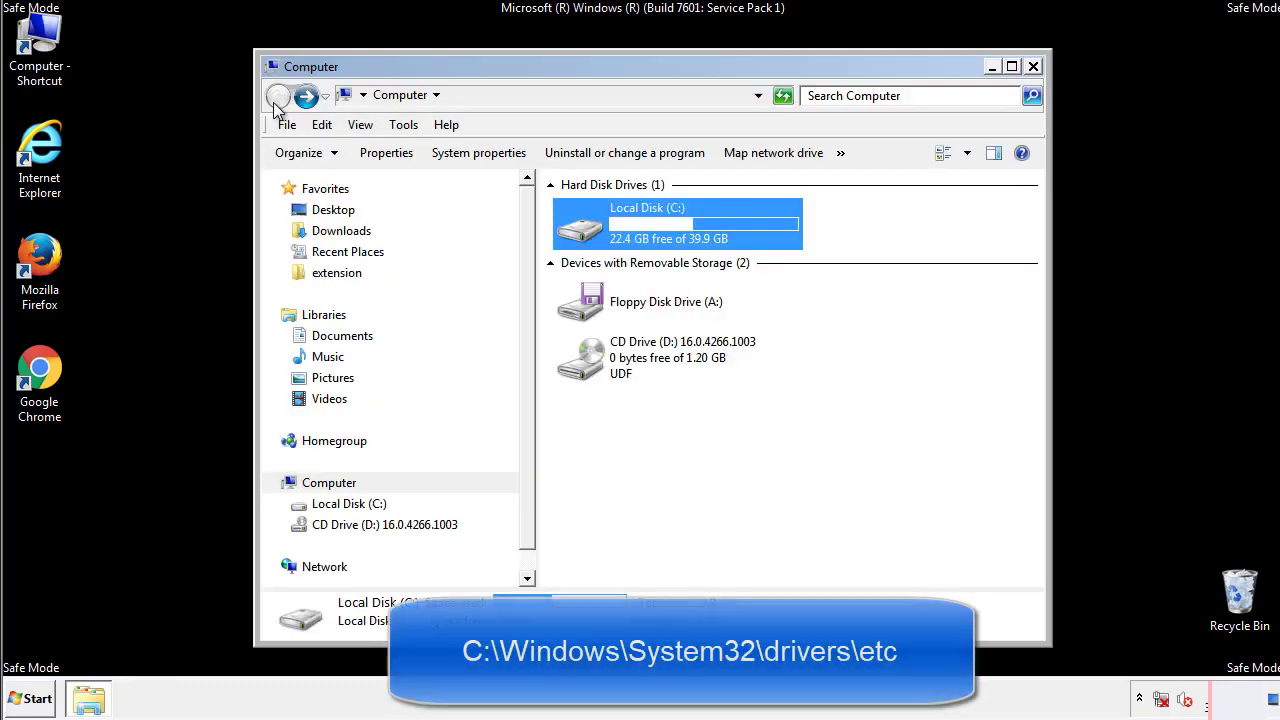
double_click(586, 230)
click(583, 368)
double_click(582, 367)
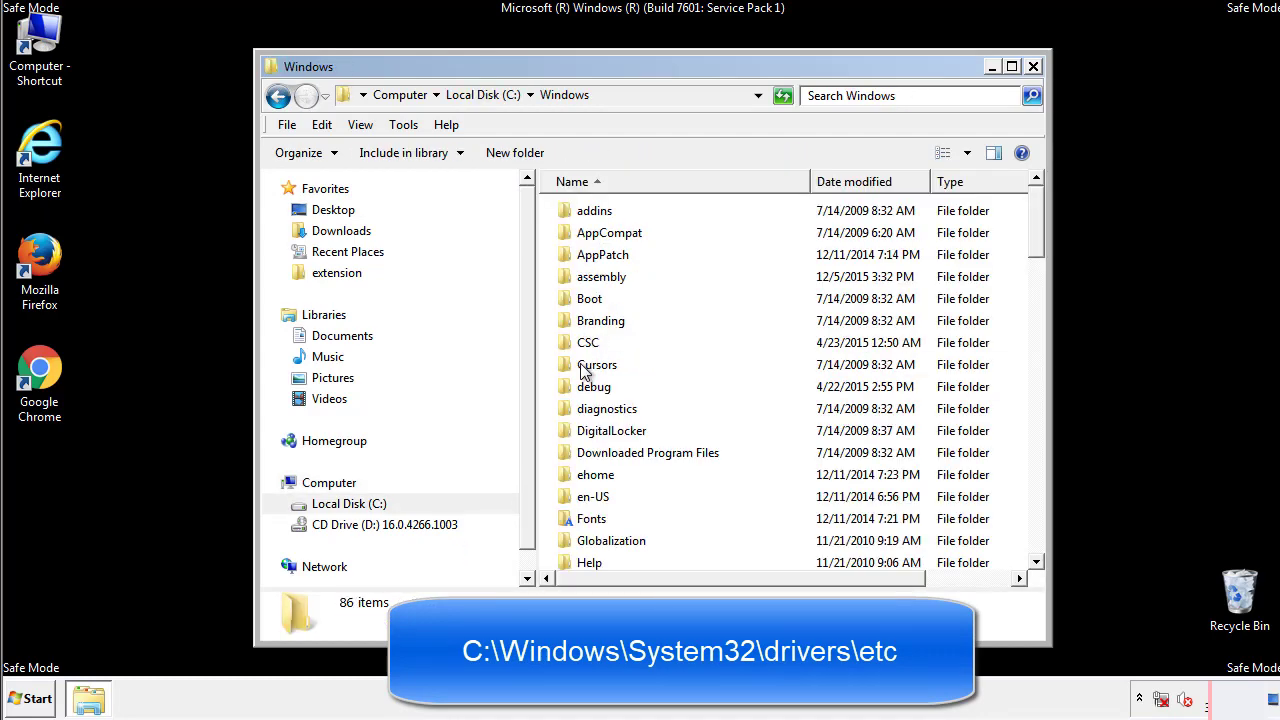
scroll(589, 450, down, 2)
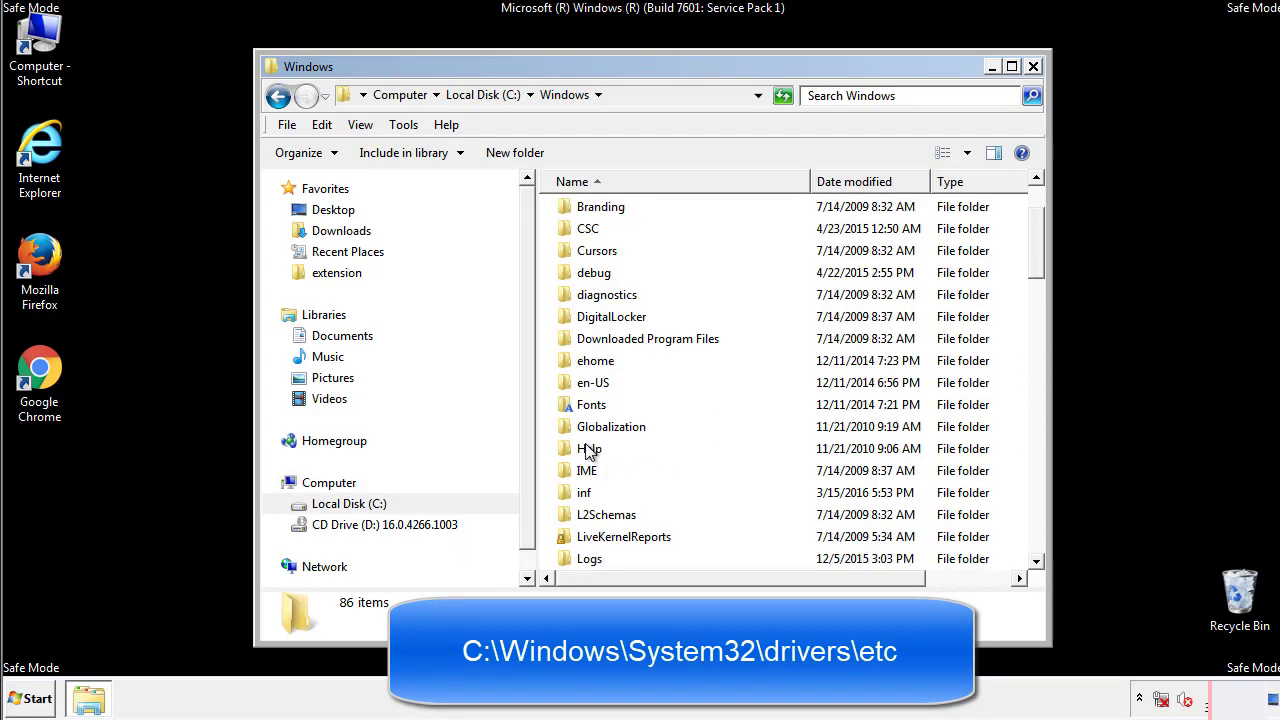
scroll(589, 452, down, 7)
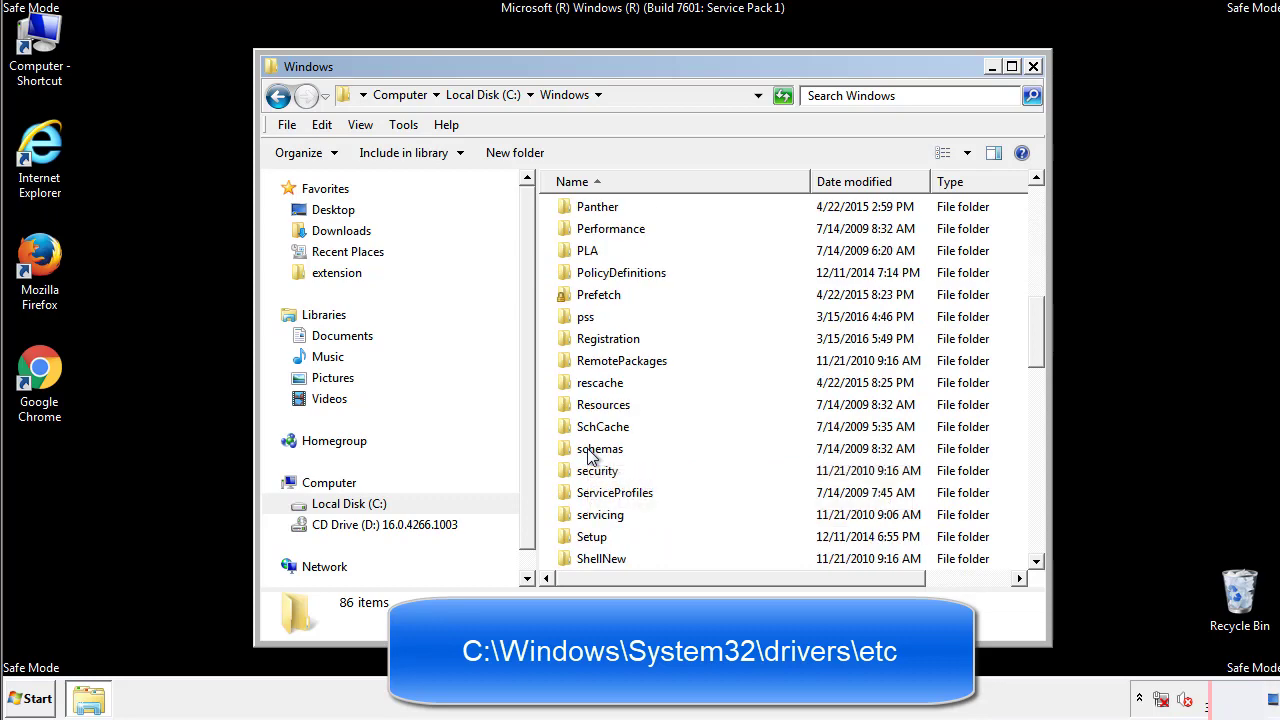
scroll(589, 452, down, 2)
double_click(610, 517)
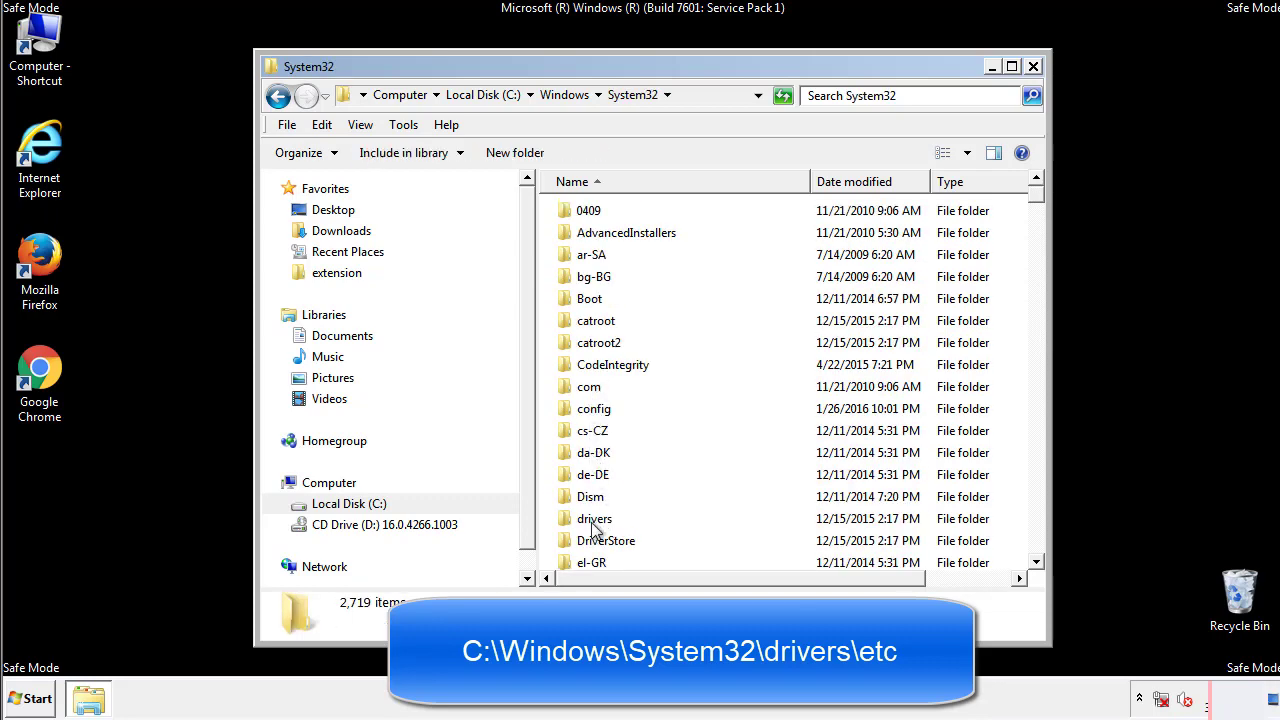
double_click(594, 520)
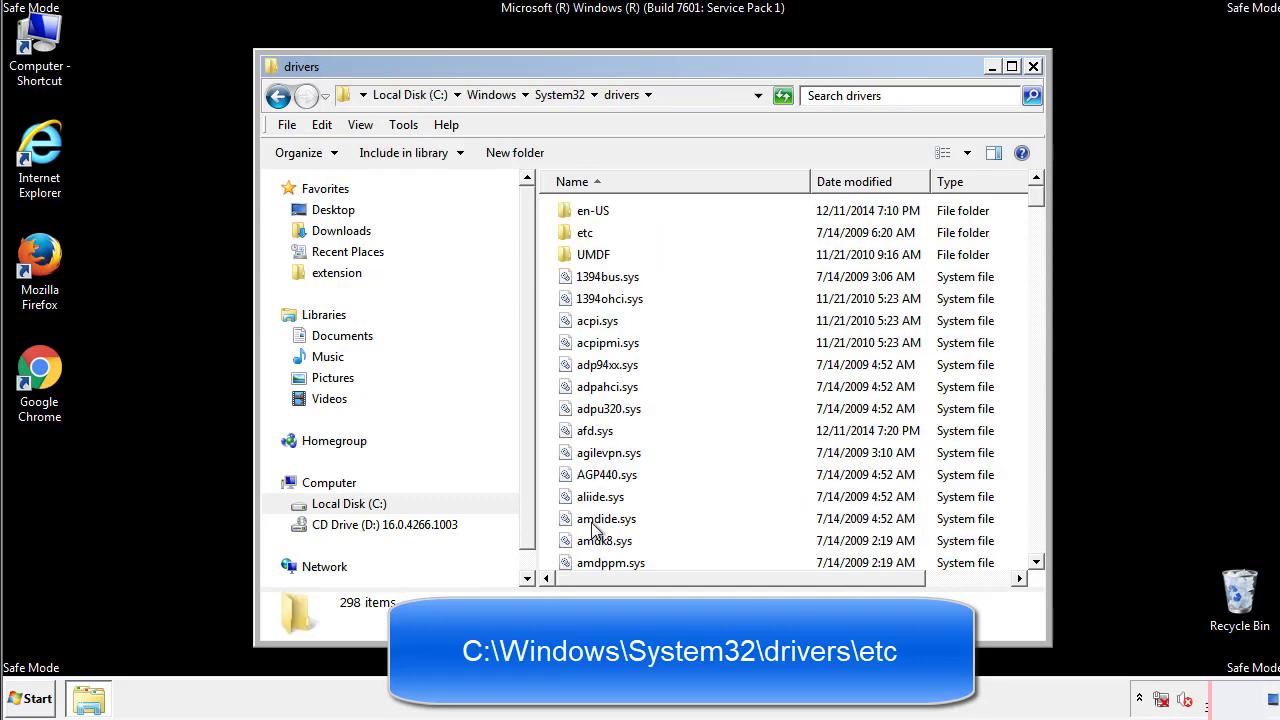
double_click(585, 233)
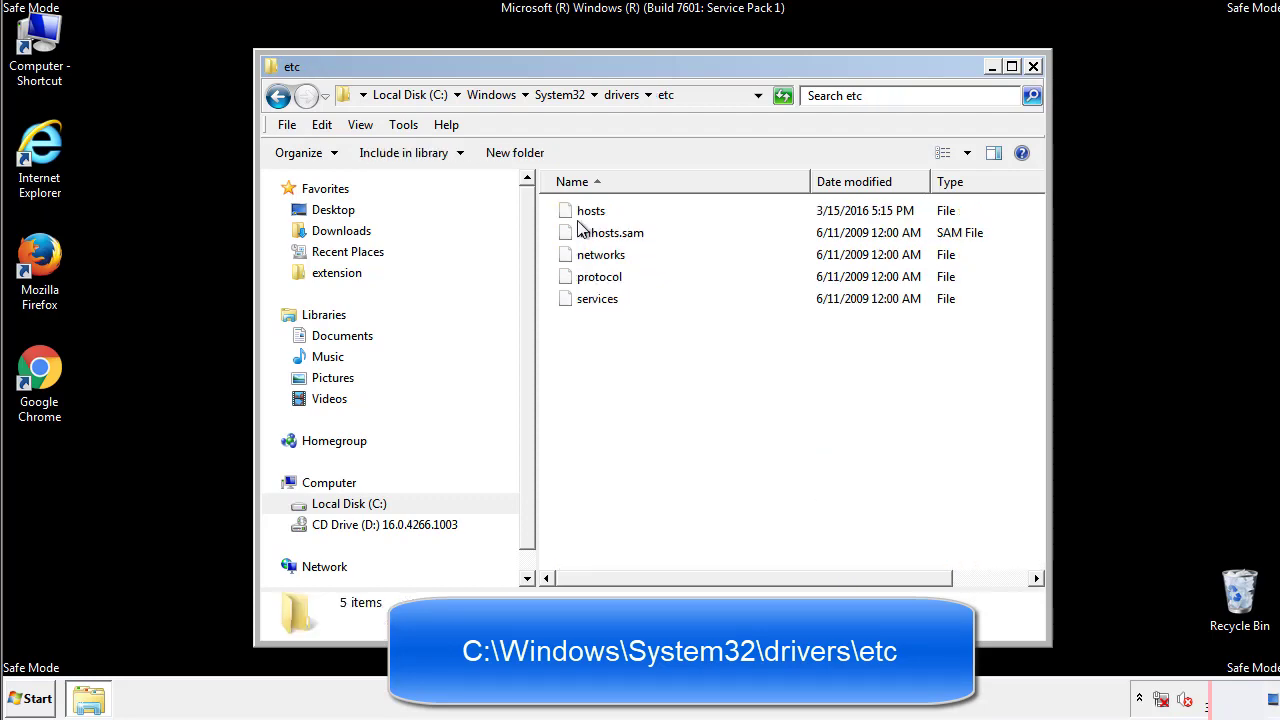
double_click(582, 213)
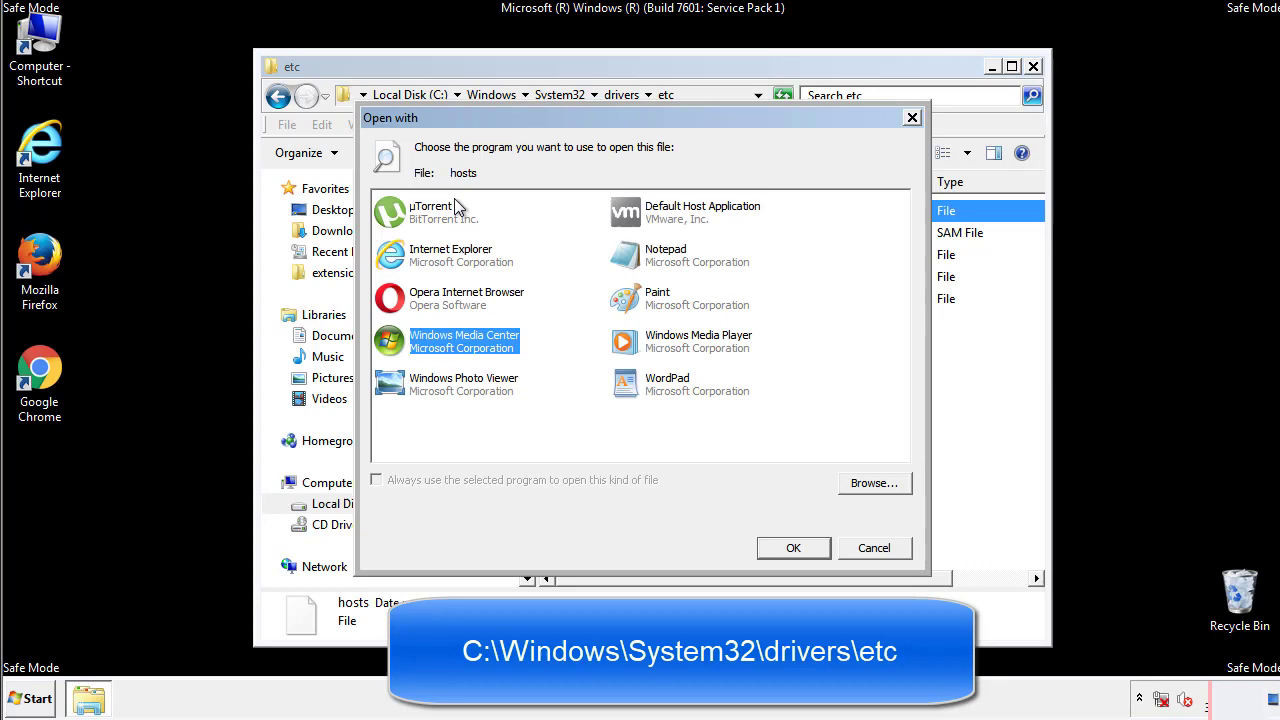
Open the hosts file in Notepad and bring its window fully on screen.
click(648, 262)
click(792, 549)
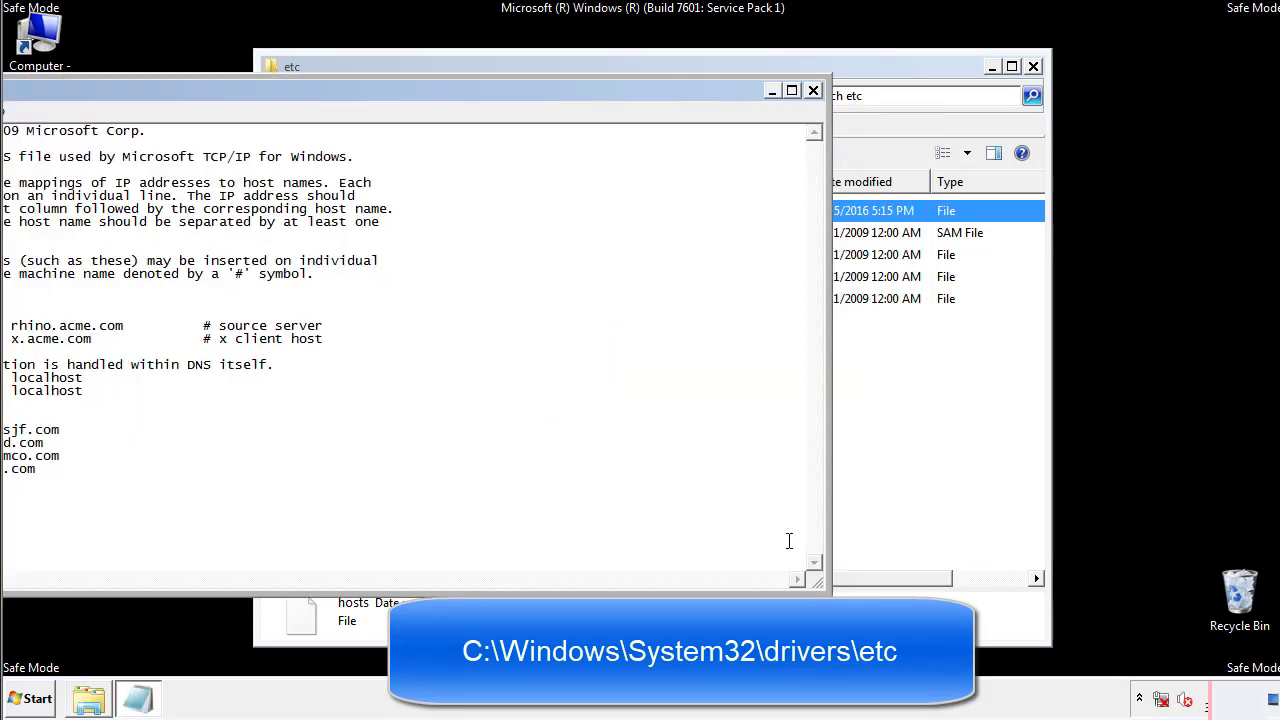
drag(523, 90, 814, 109)
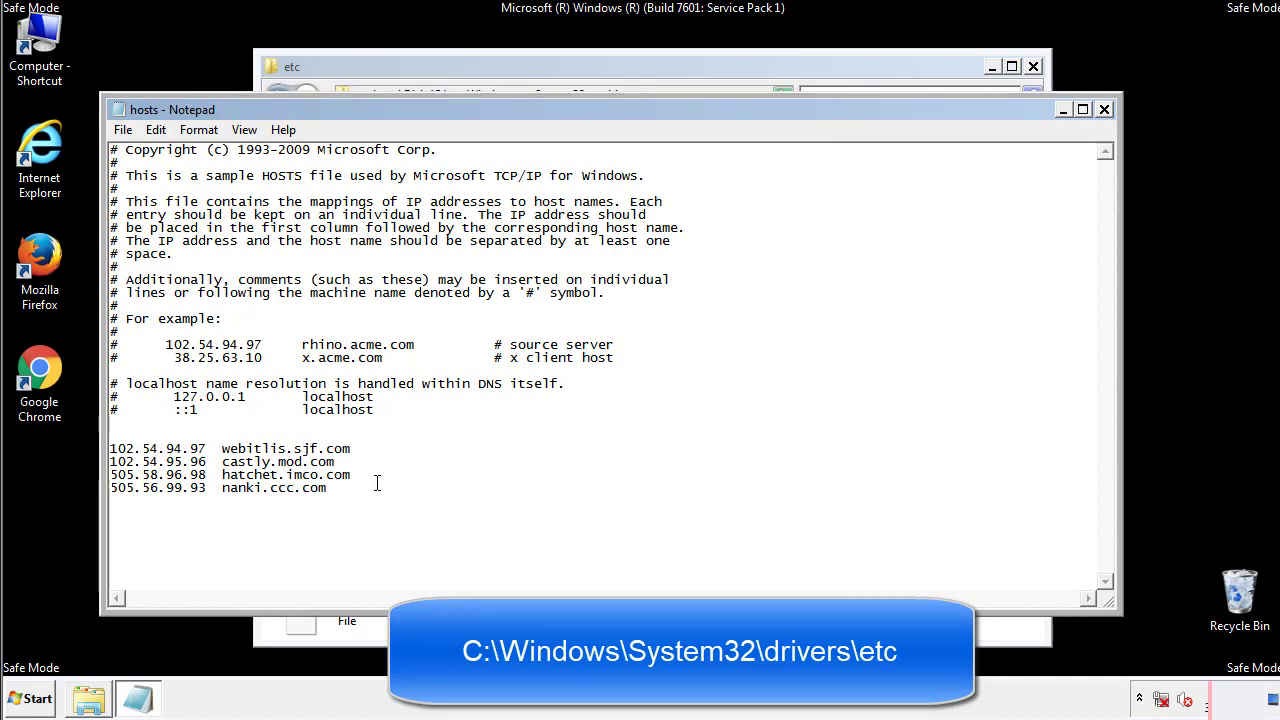
Delete the four custom host entries at the bottom and save hosts.
drag(358, 490, 110, 447)
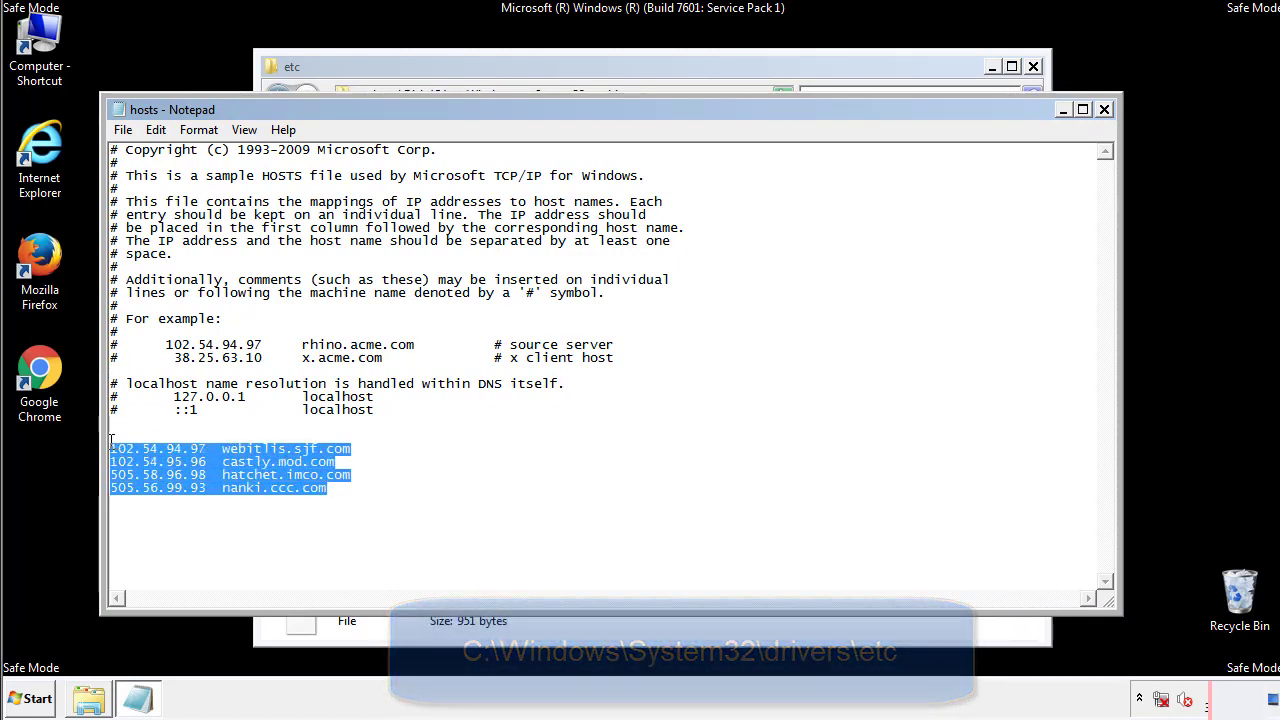
key(Delete)
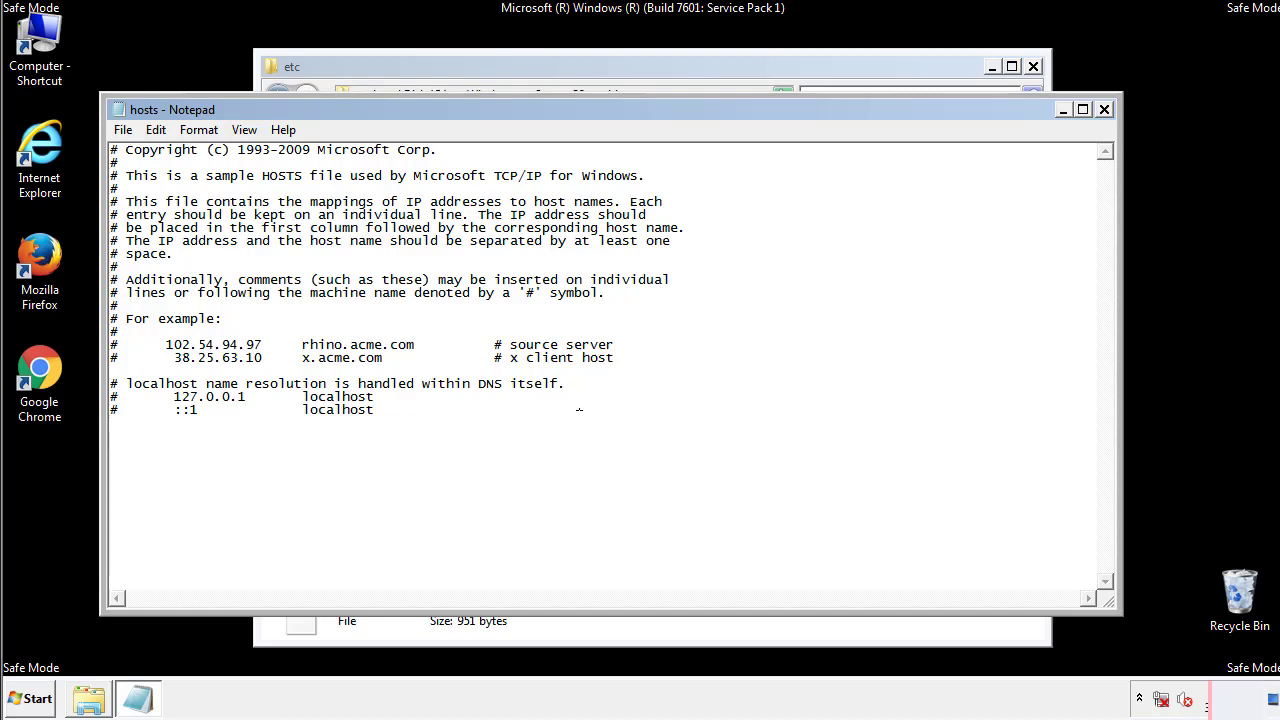
click(1104, 110)
click(563, 364)
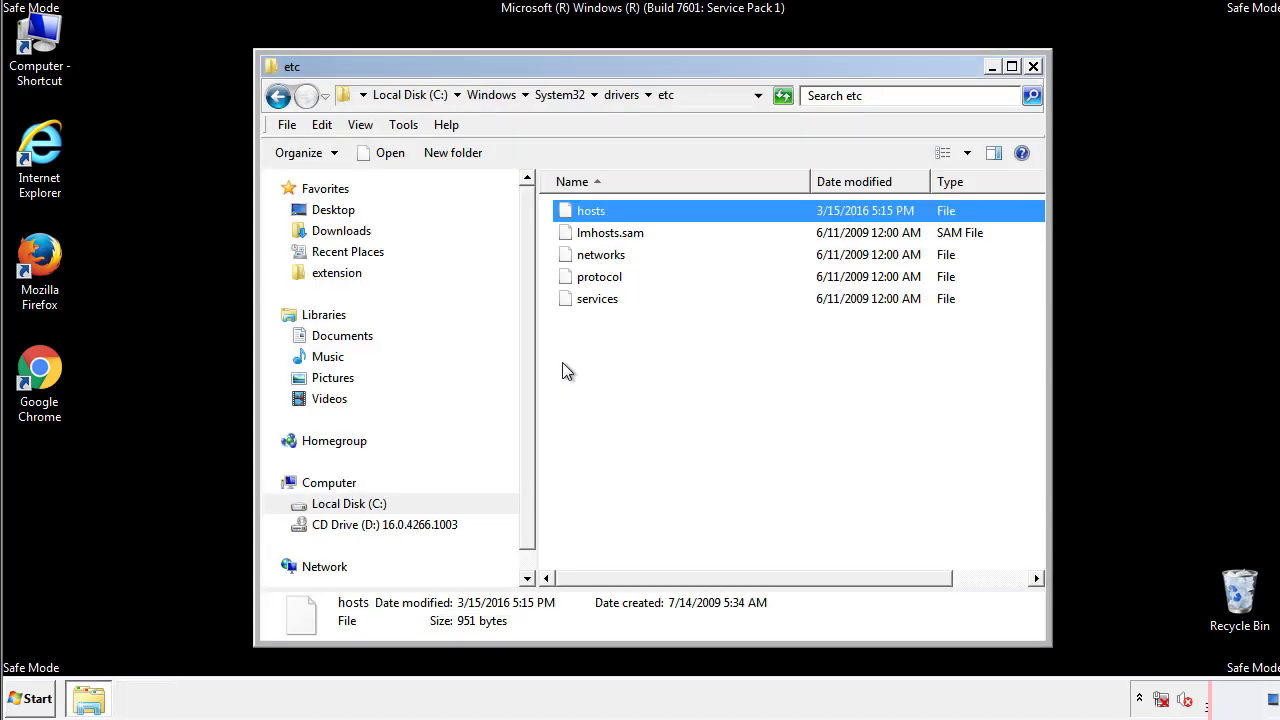
click(562, 365)
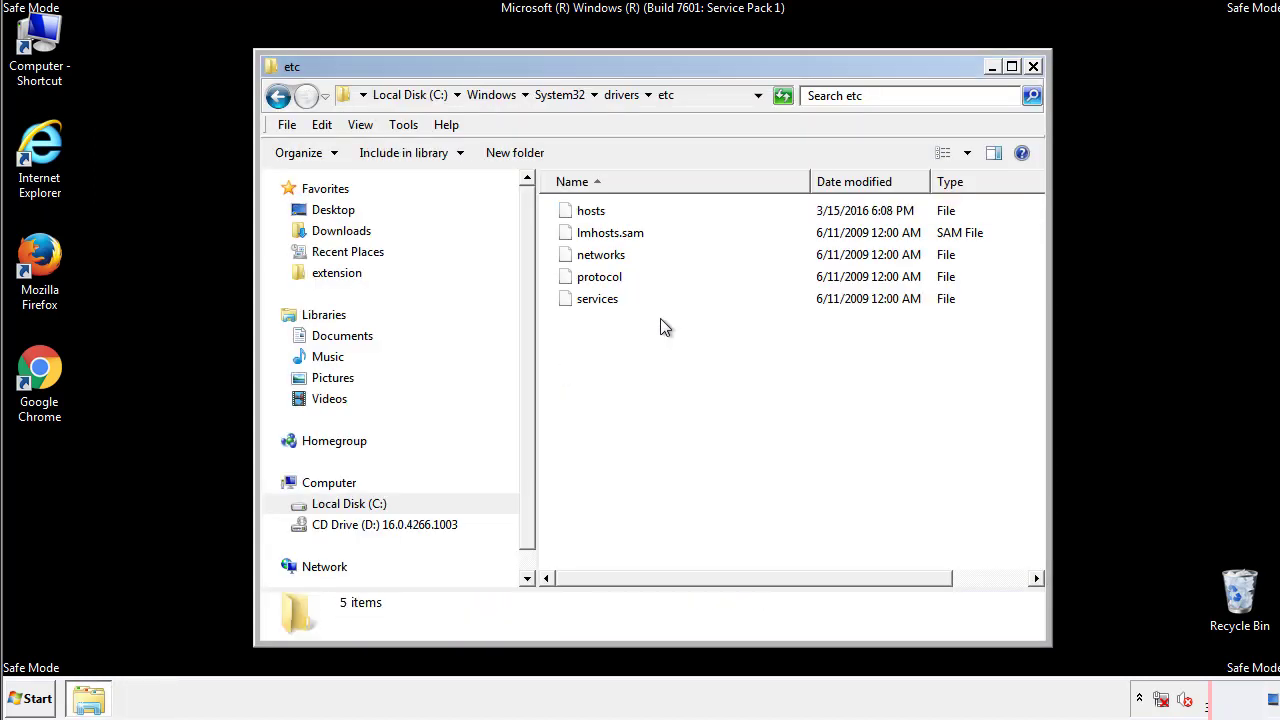
Close the etc window and open the Startup folder from All Programs.
click(1033, 68)
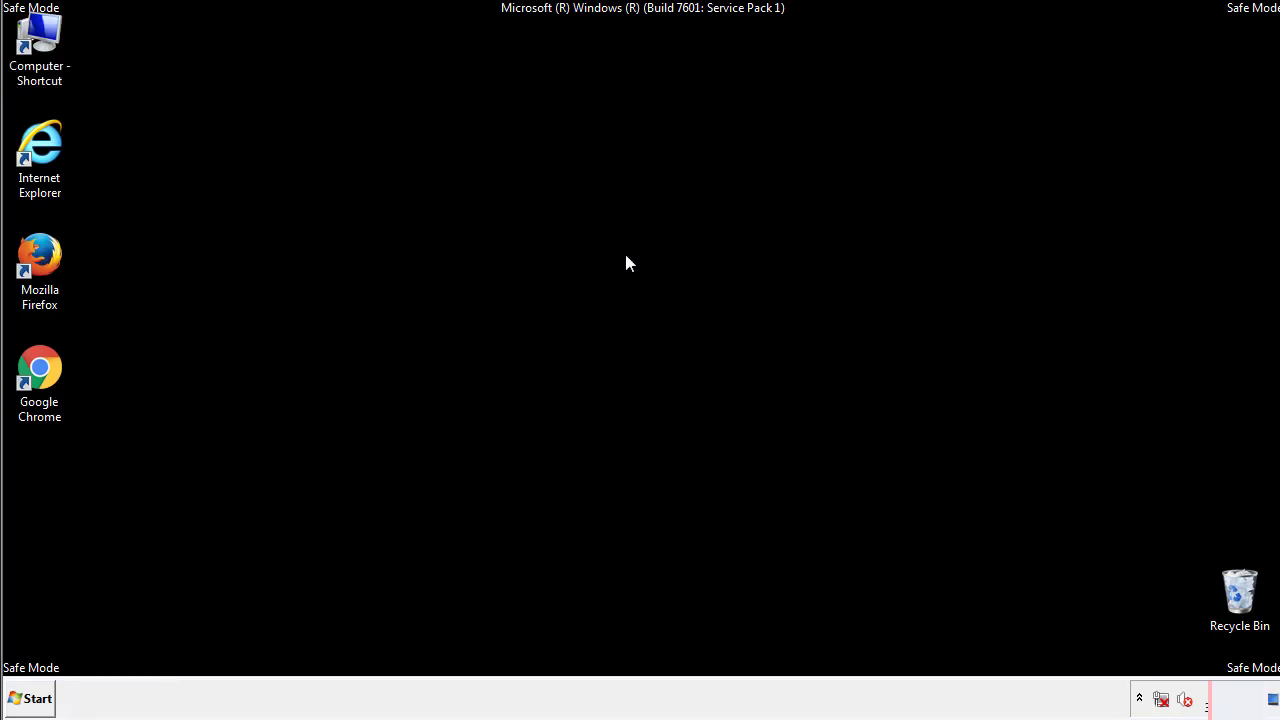
click(38, 699)
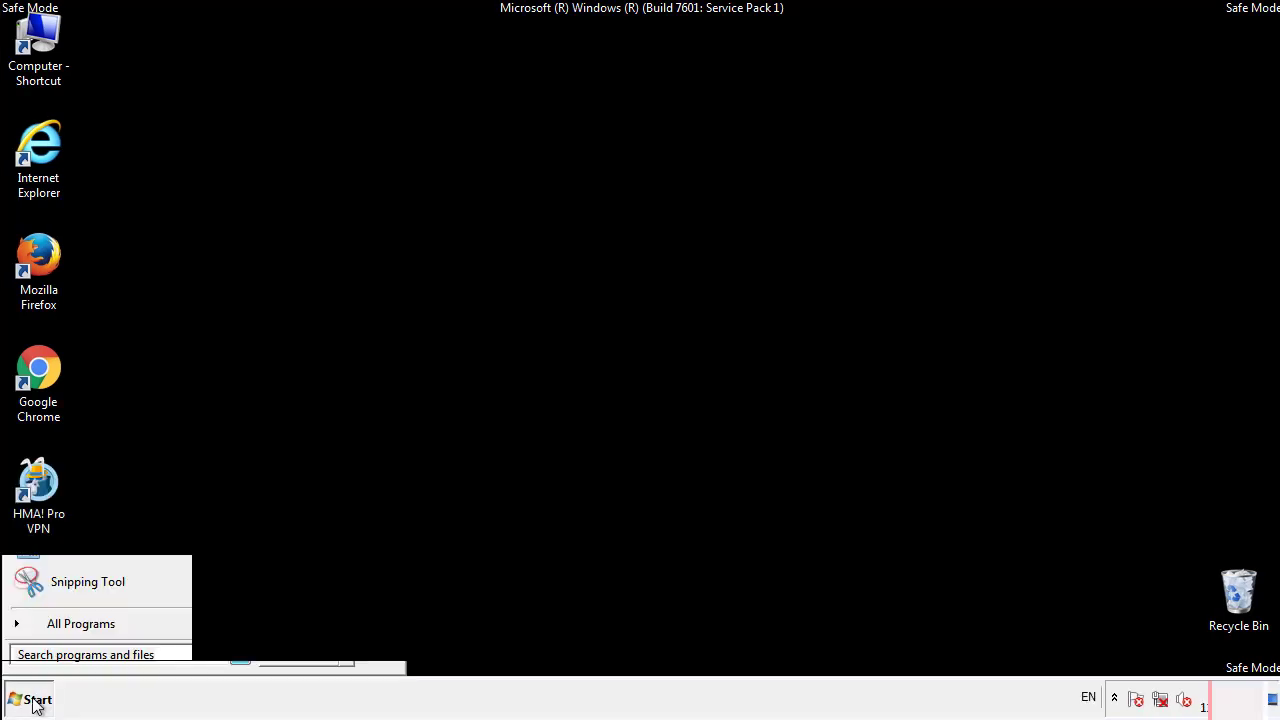
click(57, 631)
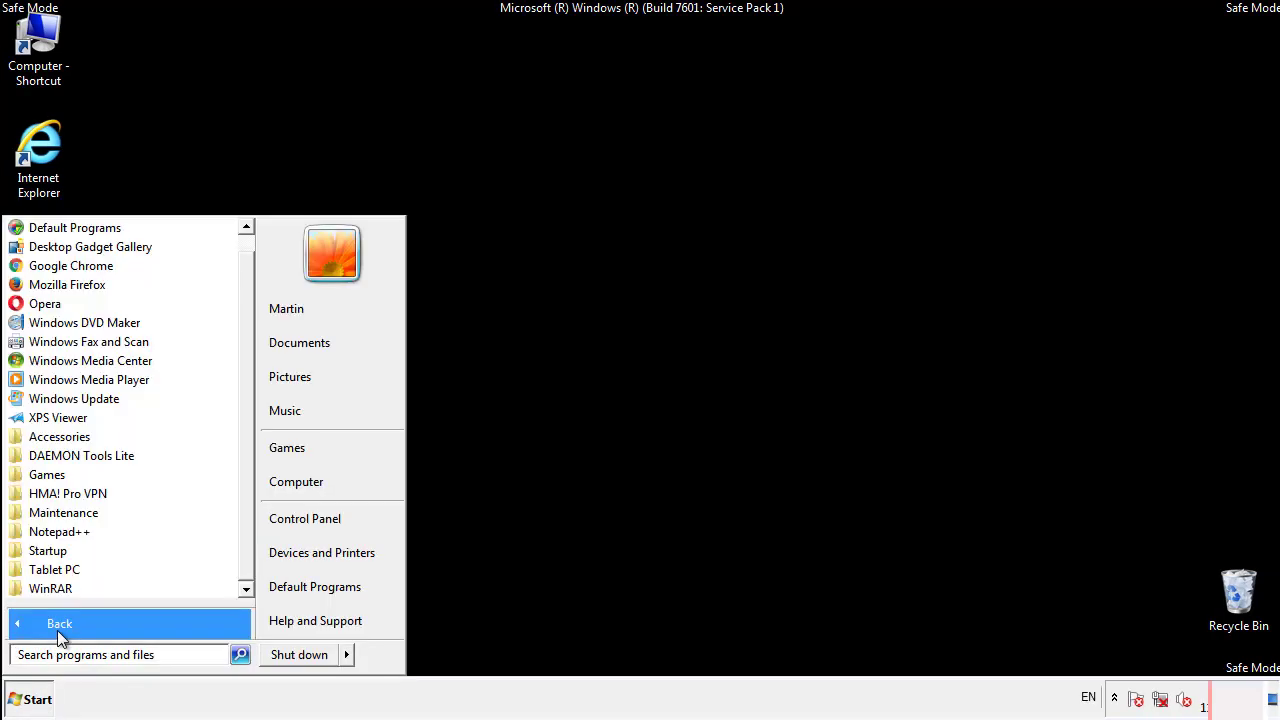
right_click(52, 551)
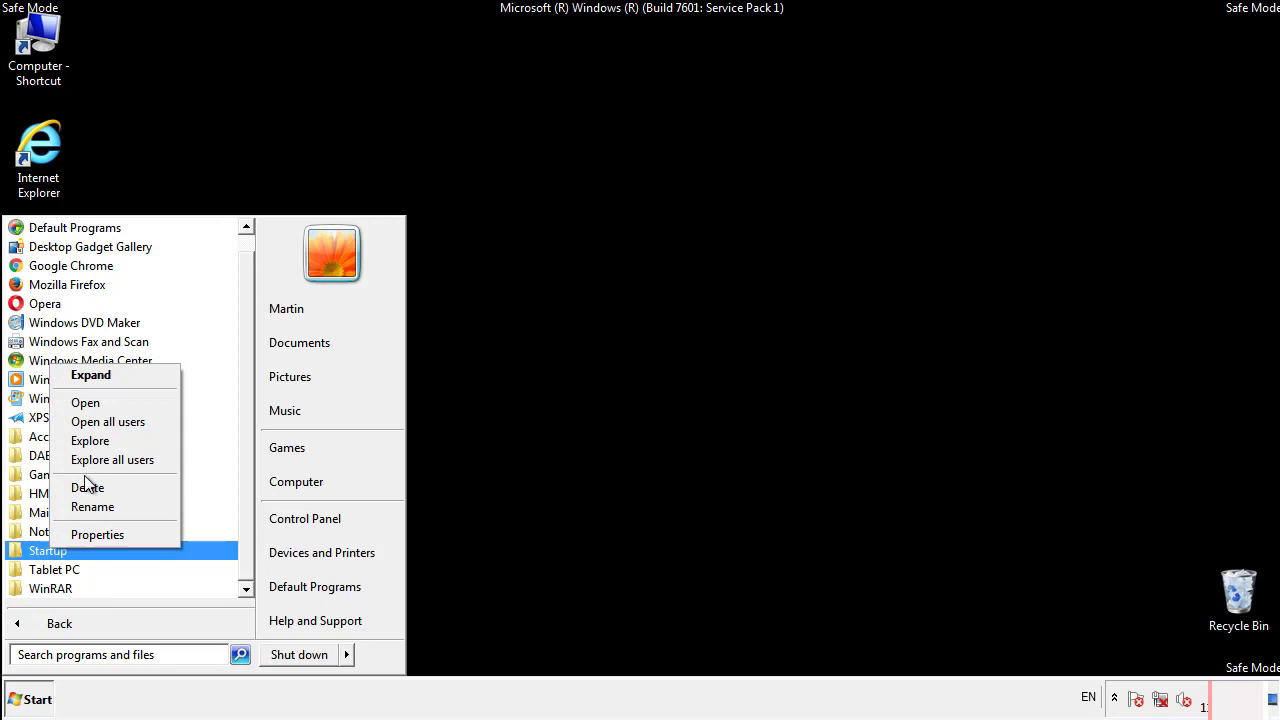
click(96, 402)
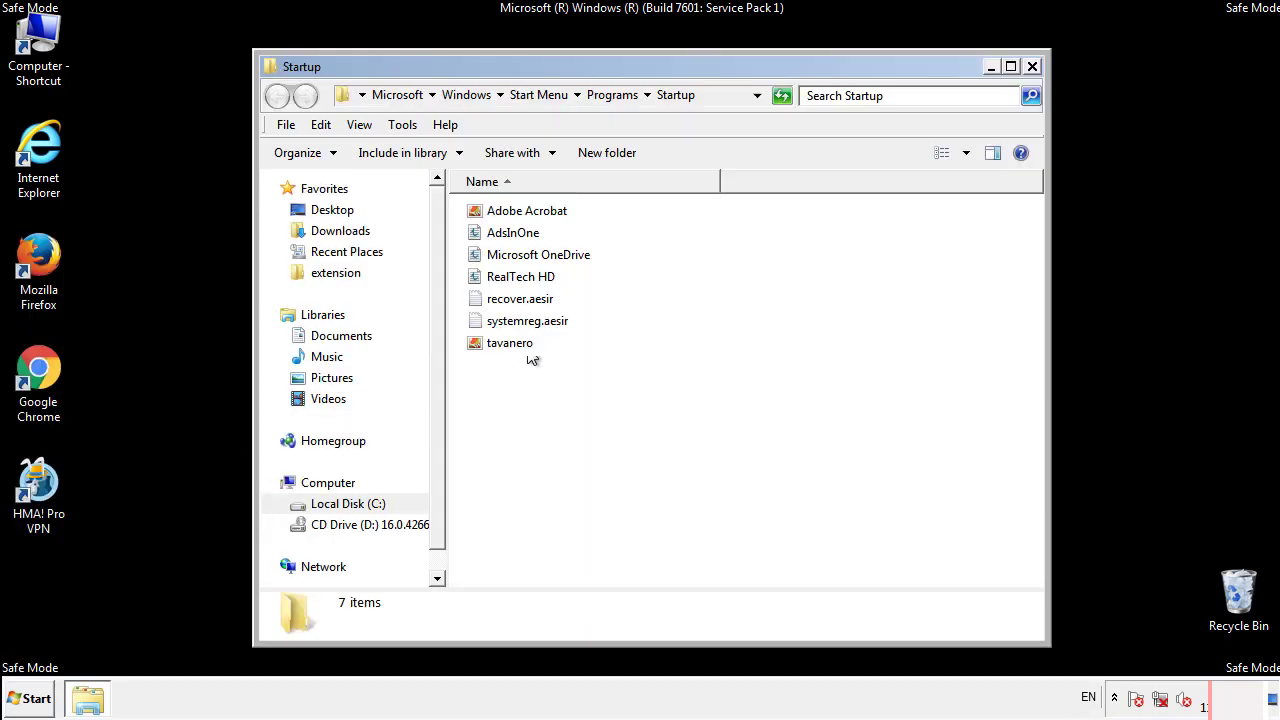
Delete AdsInOne, recover.aesir, systemreg.aesir and tavanero from the Startup folder.
click(522, 236)
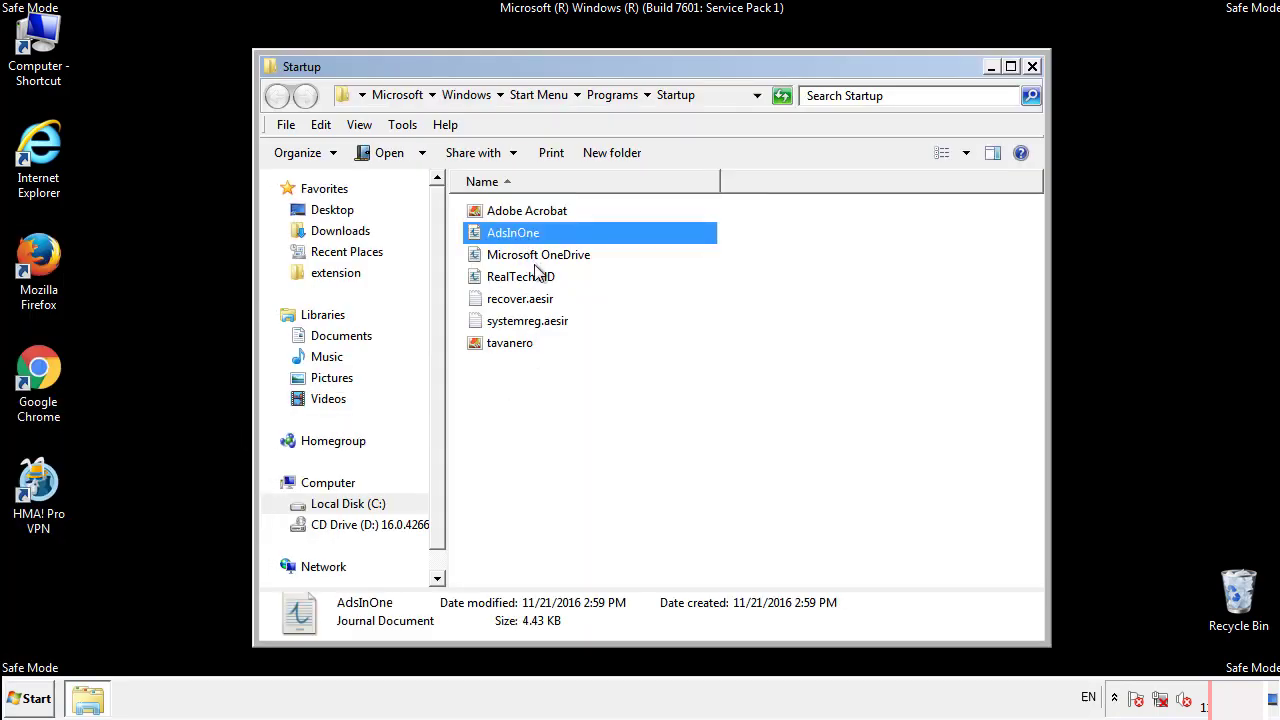
ctrl+click(520, 300)
ctrl+click(545, 320)
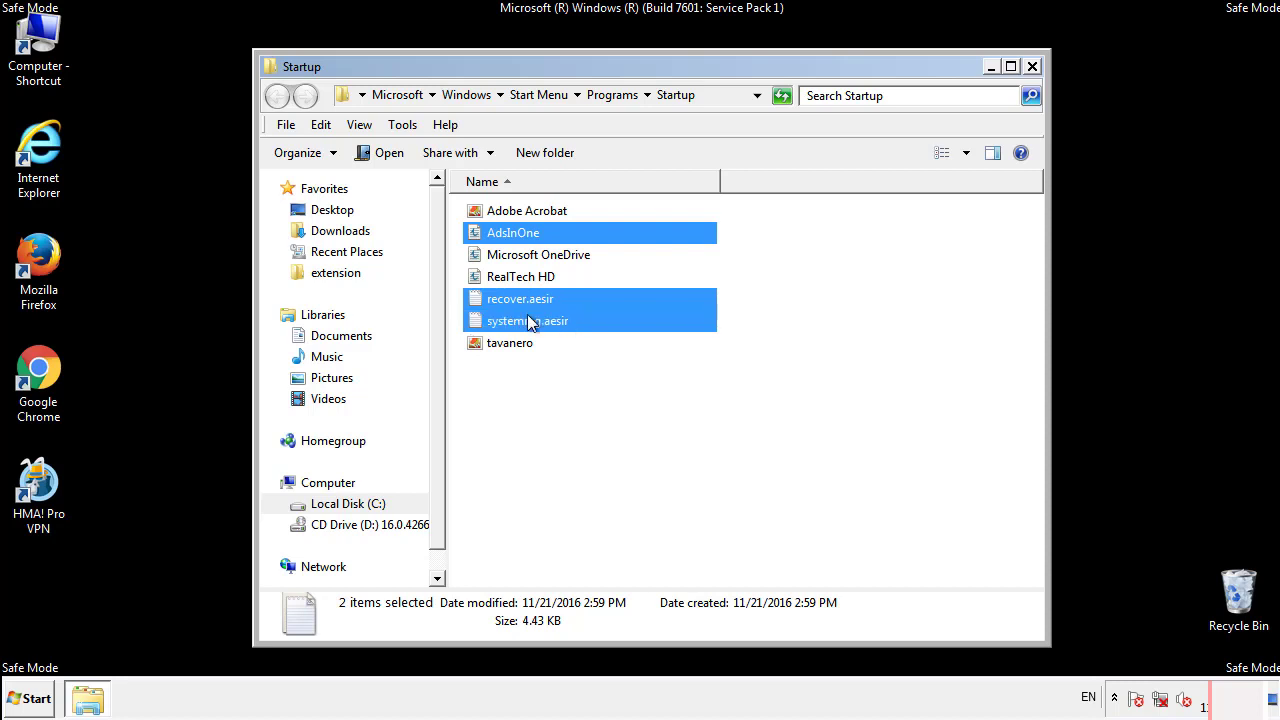
ctrl+click(511, 342)
right_click(506, 344)
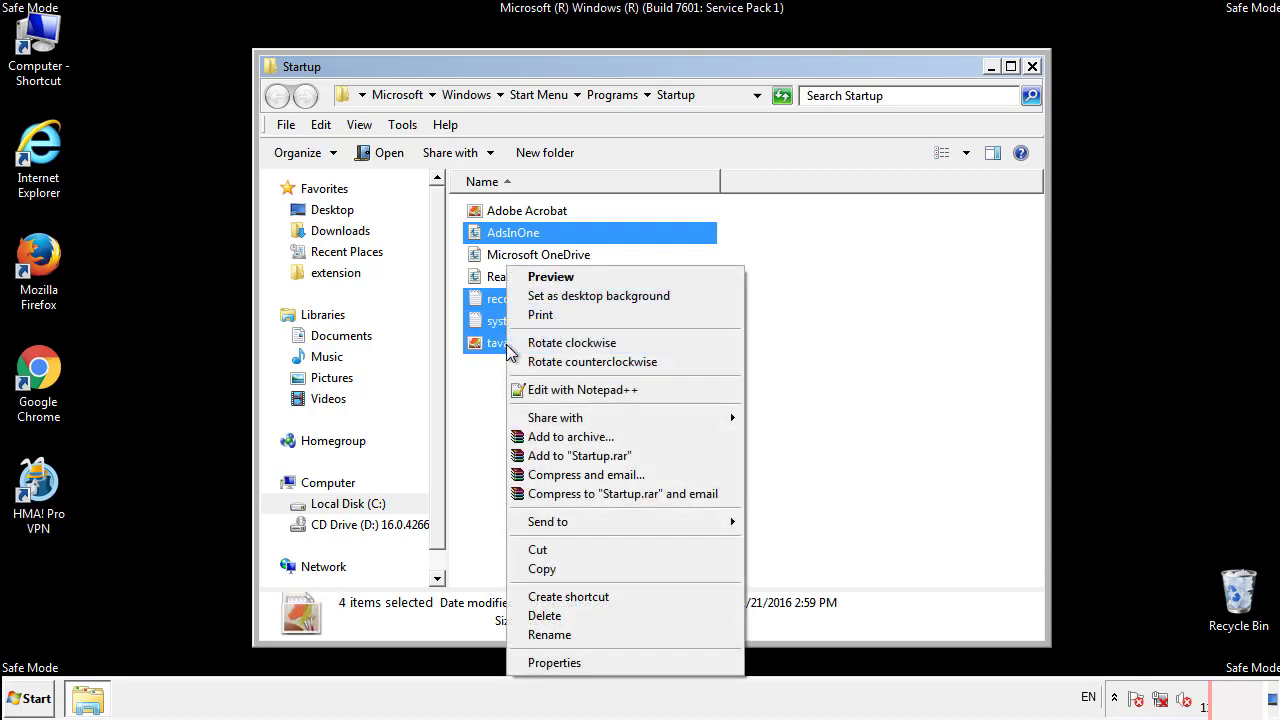
click(544, 615)
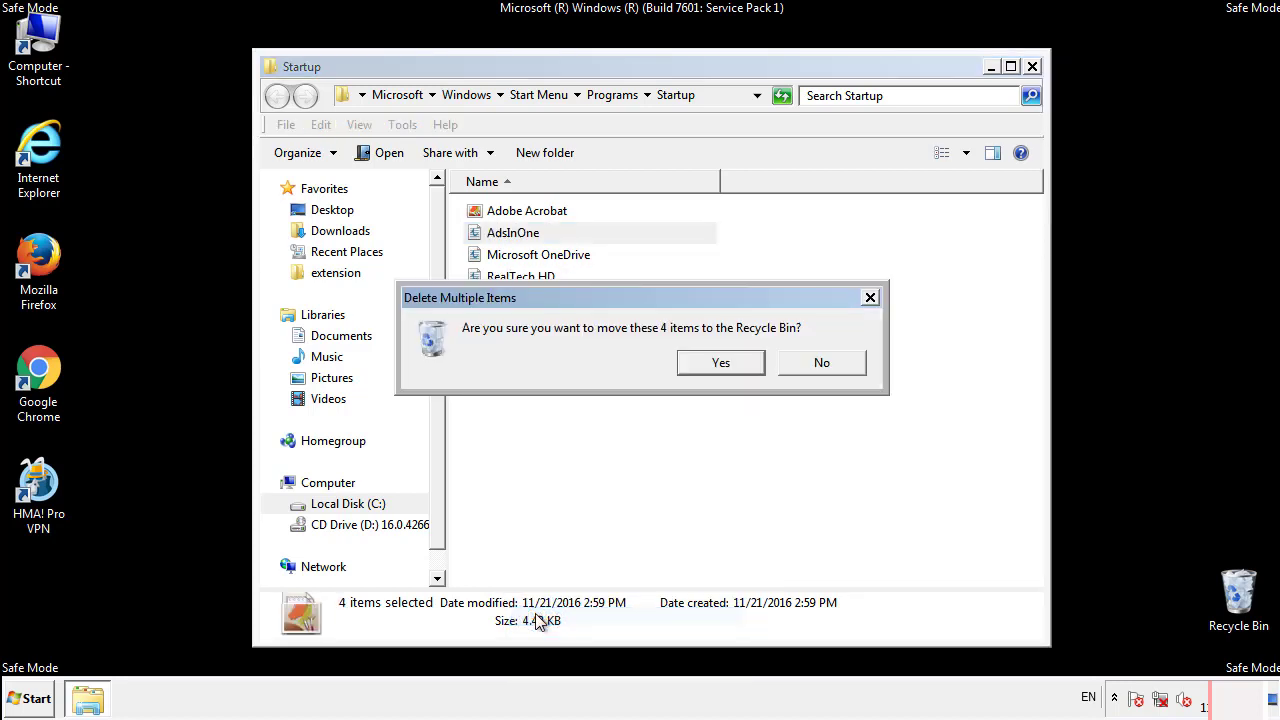
click(709, 363)
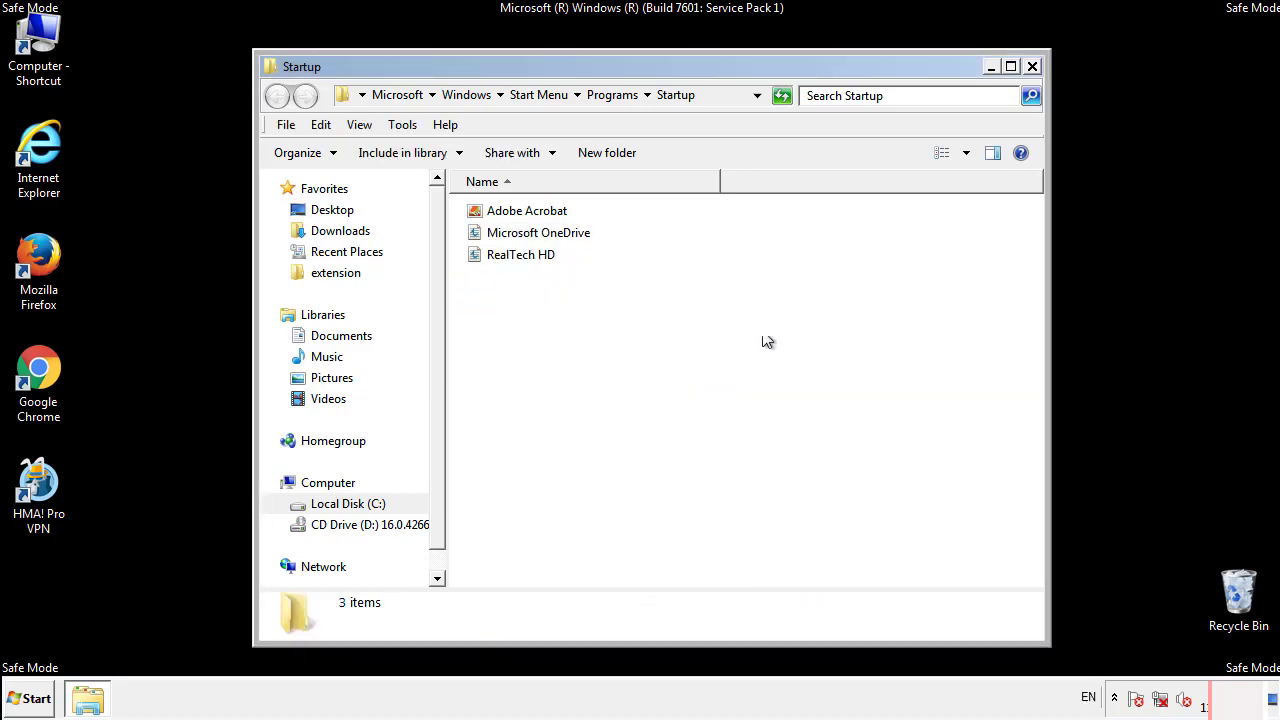
click(1035, 72)
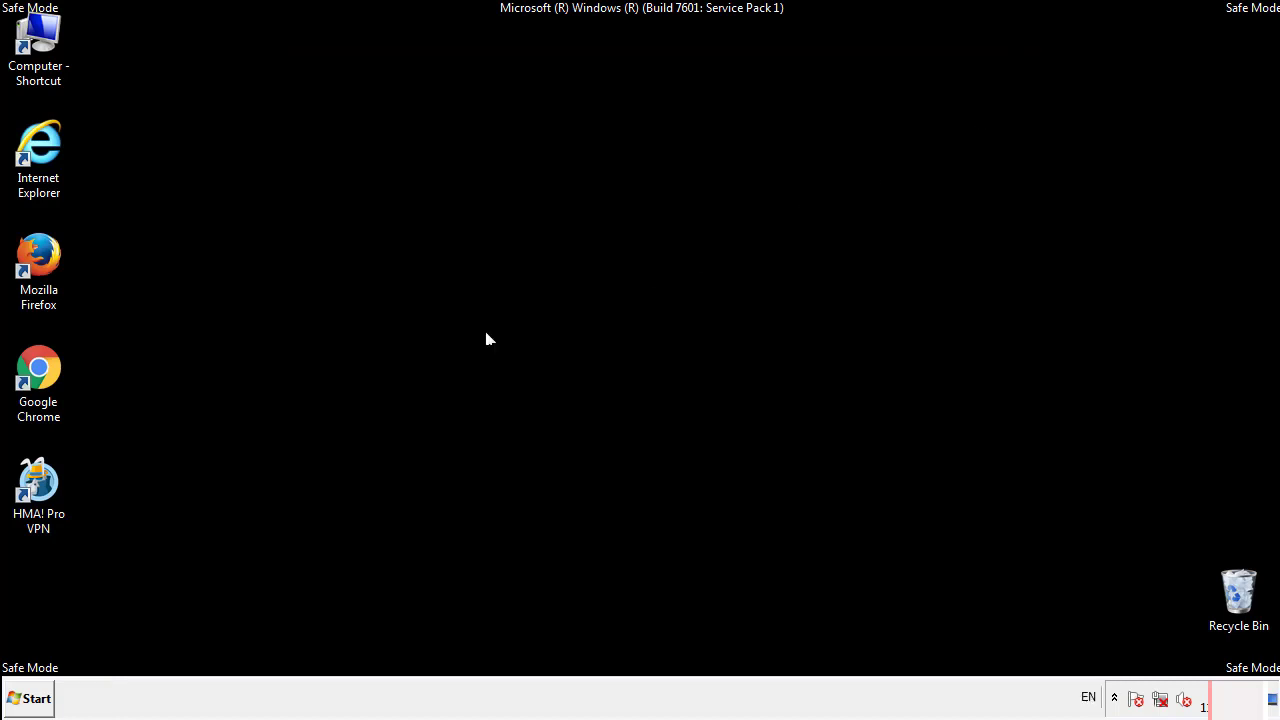
Launch Registry Editor by searching for regedit.
click(31, 700)
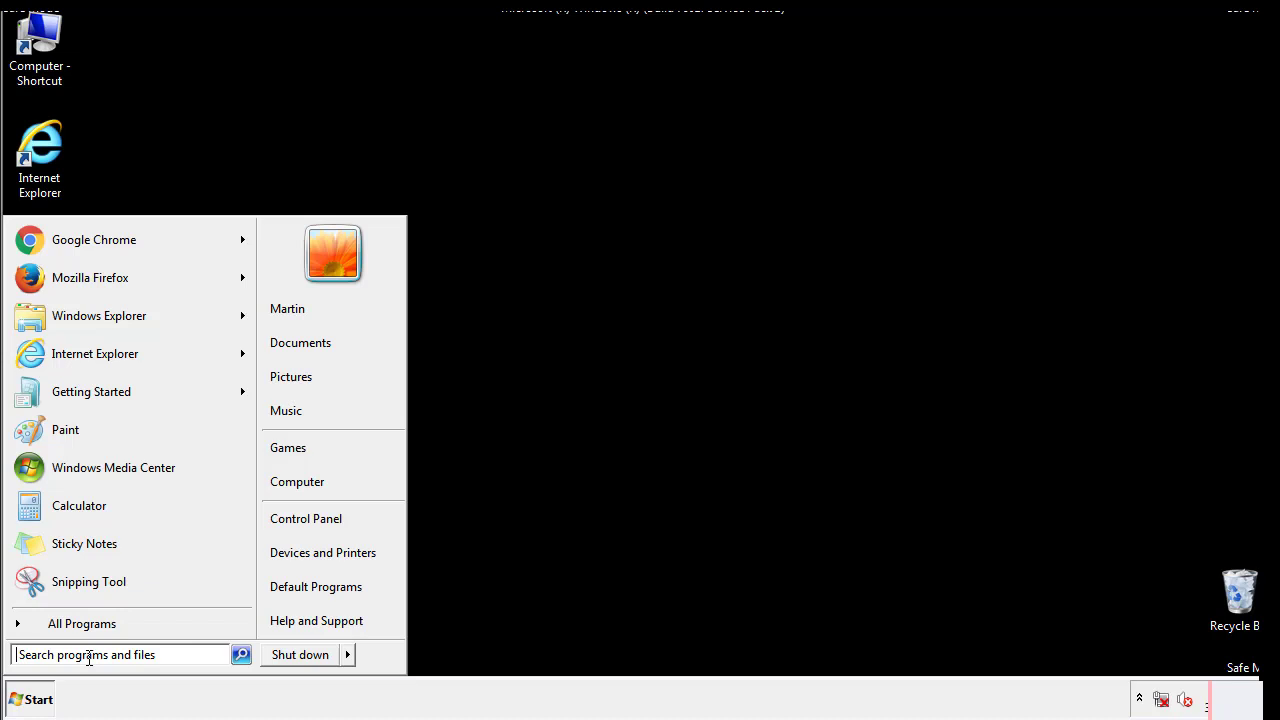
text(reged)
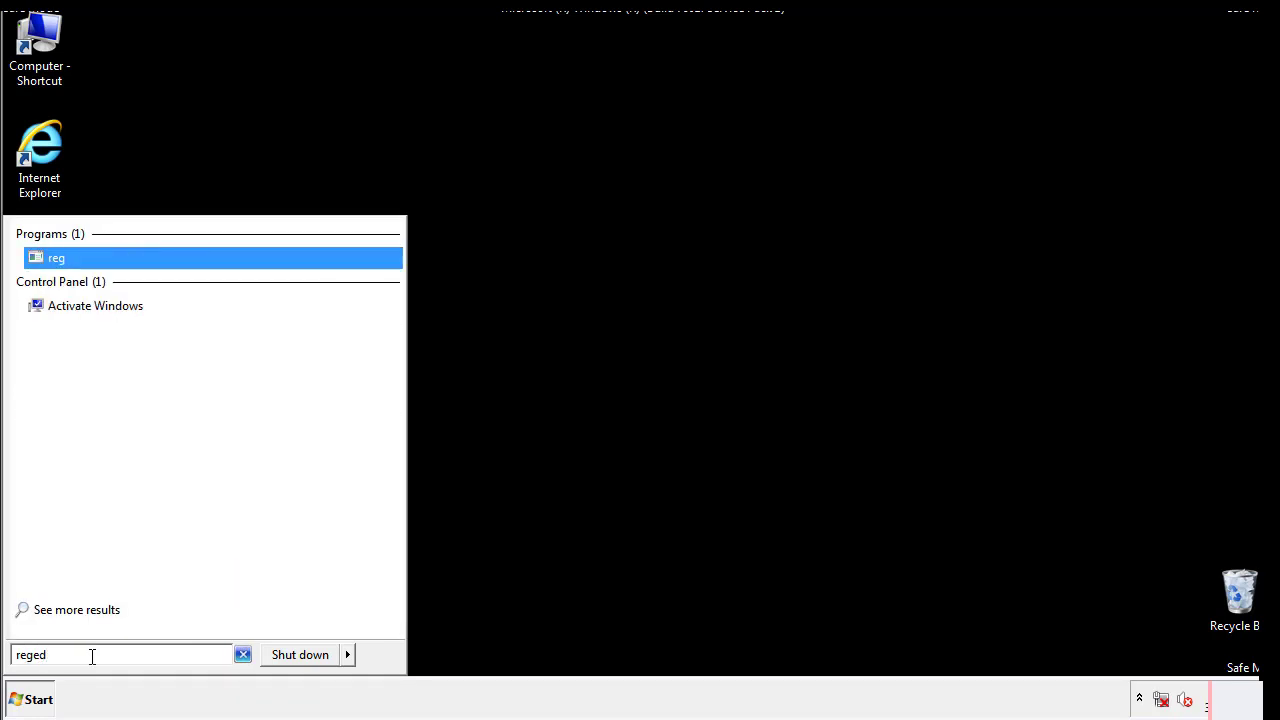
text(it)
key(Return)
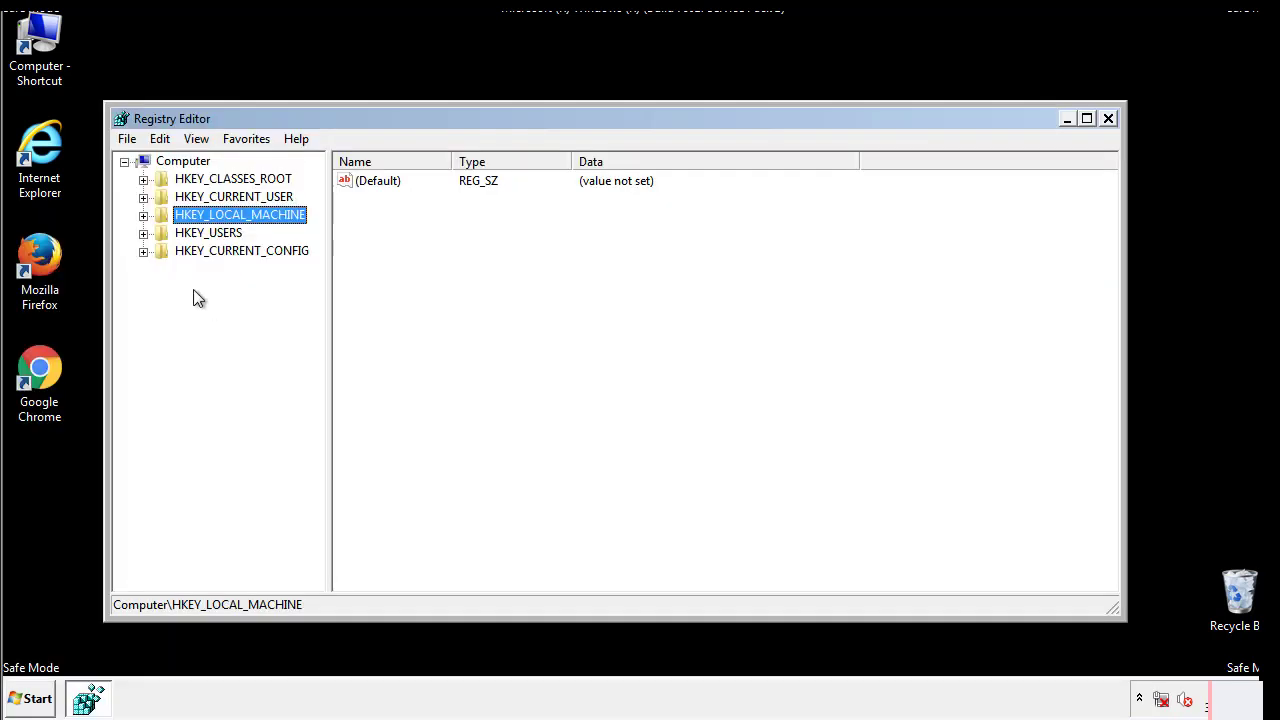
Expand HKEY_LOCAL_MACHINE\SOFTWARE\Microsoft\Windows\CurrentVersion to reveal its Run subkey.
click(143, 215)
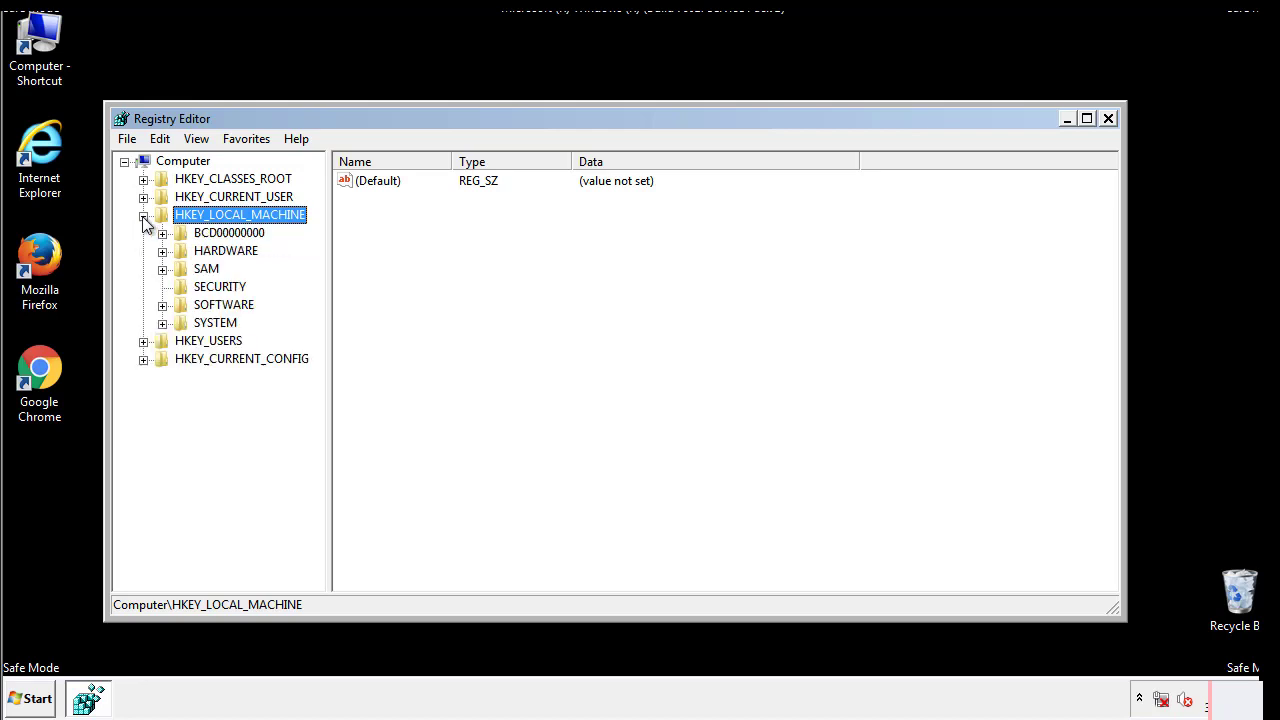
click(162, 306)
drag(315, 295, 317, 331)
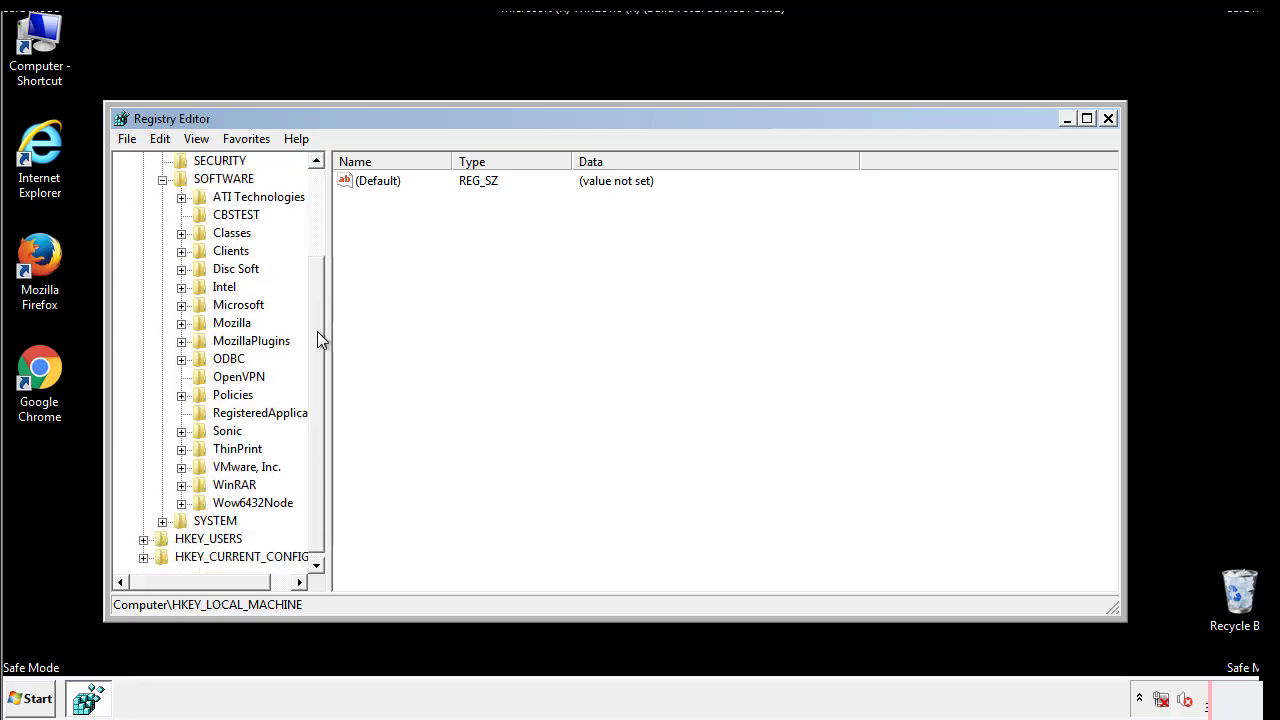
click(181, 305)
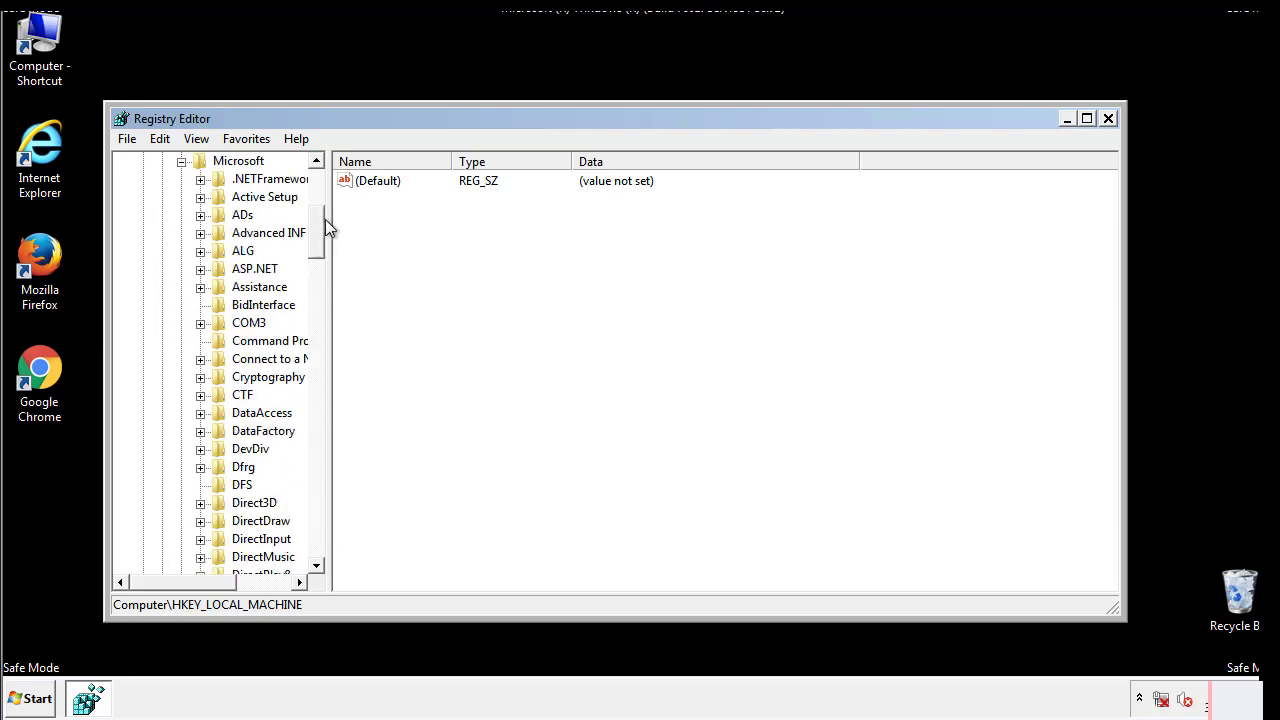
drag(314, 246, 318, 515)
click(201, 305)
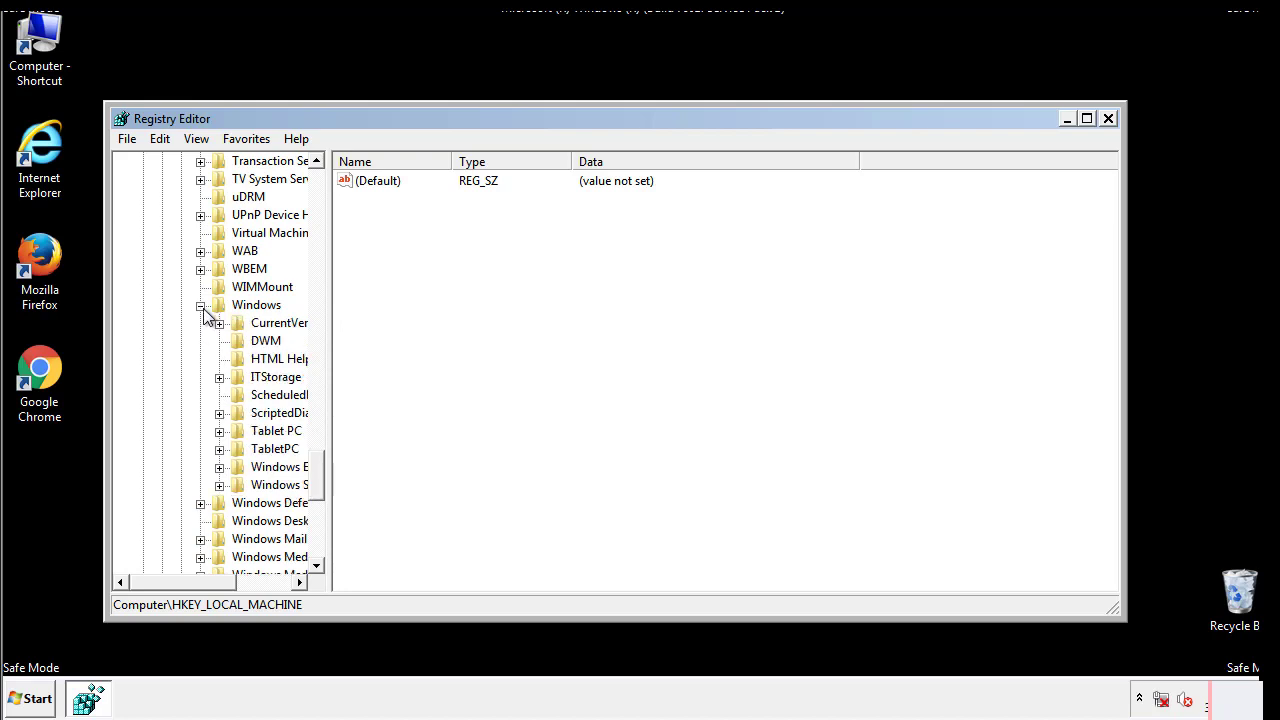
drag(176, 581, 206, 587)
click(164, 323)
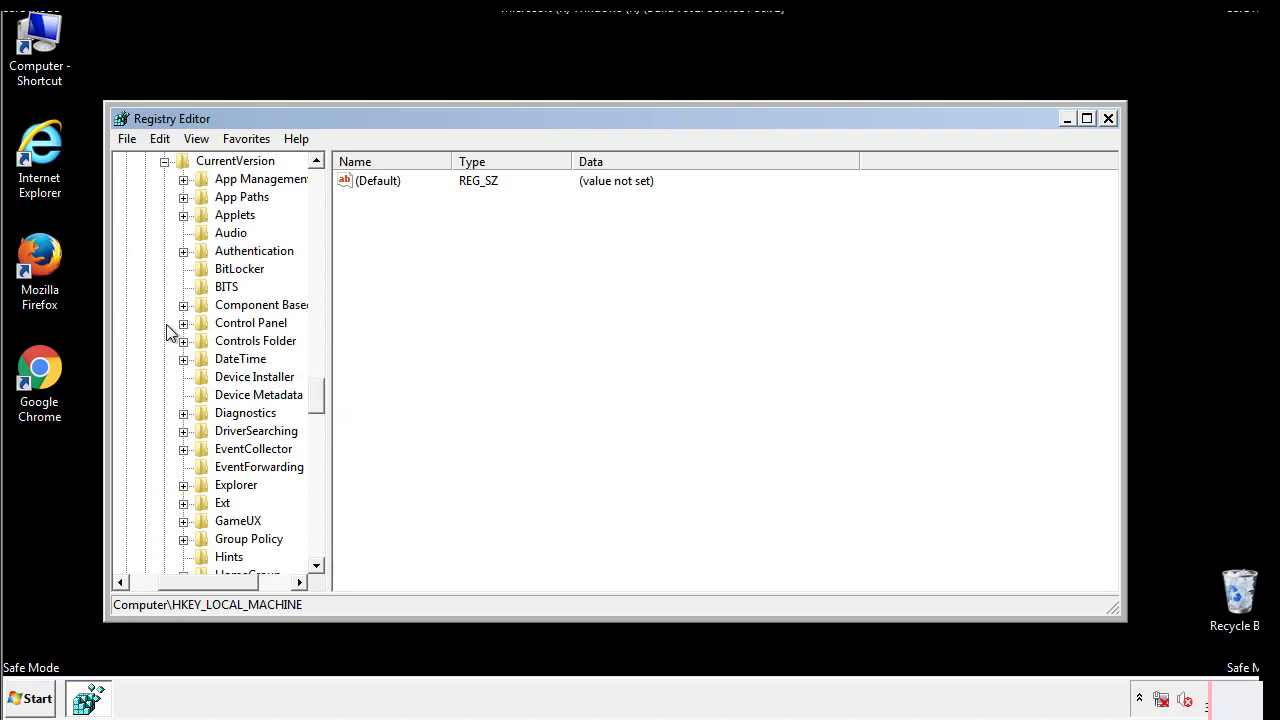
drag(324, 395, 316, 463)
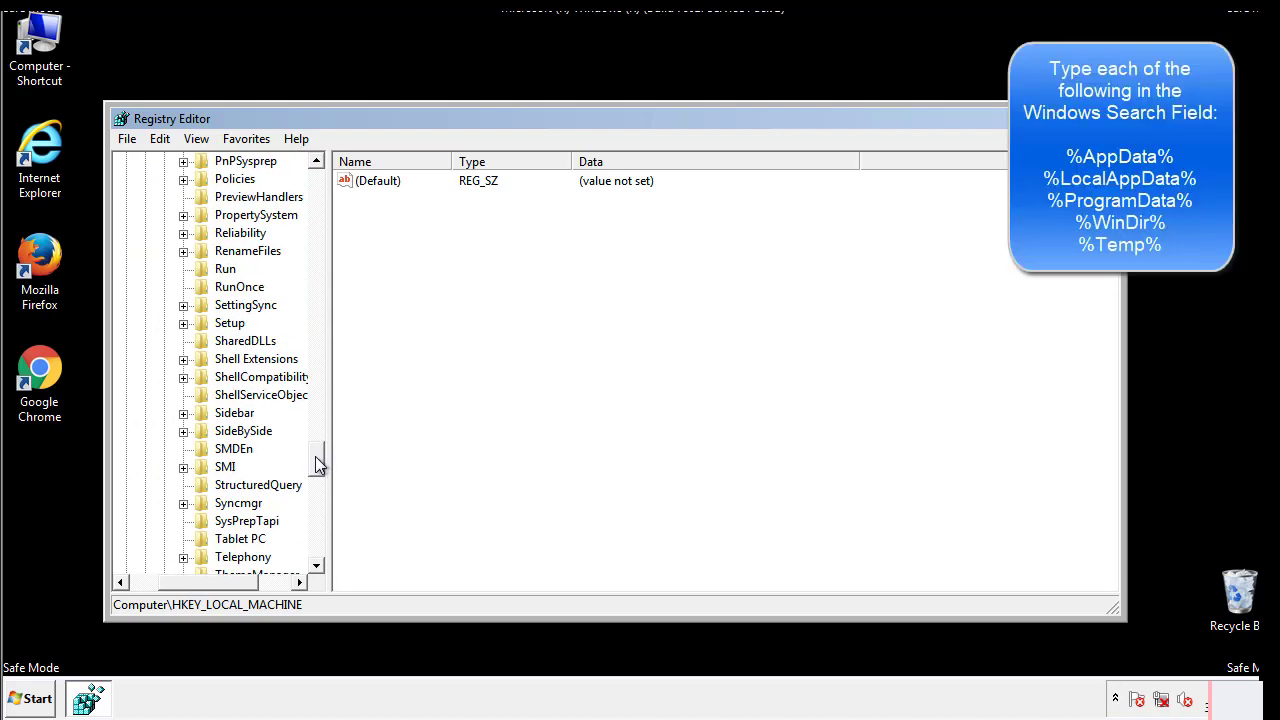
Delete the tappi.loc value from HKLM's Run key and scroll the tree back up.
click(213, 270)
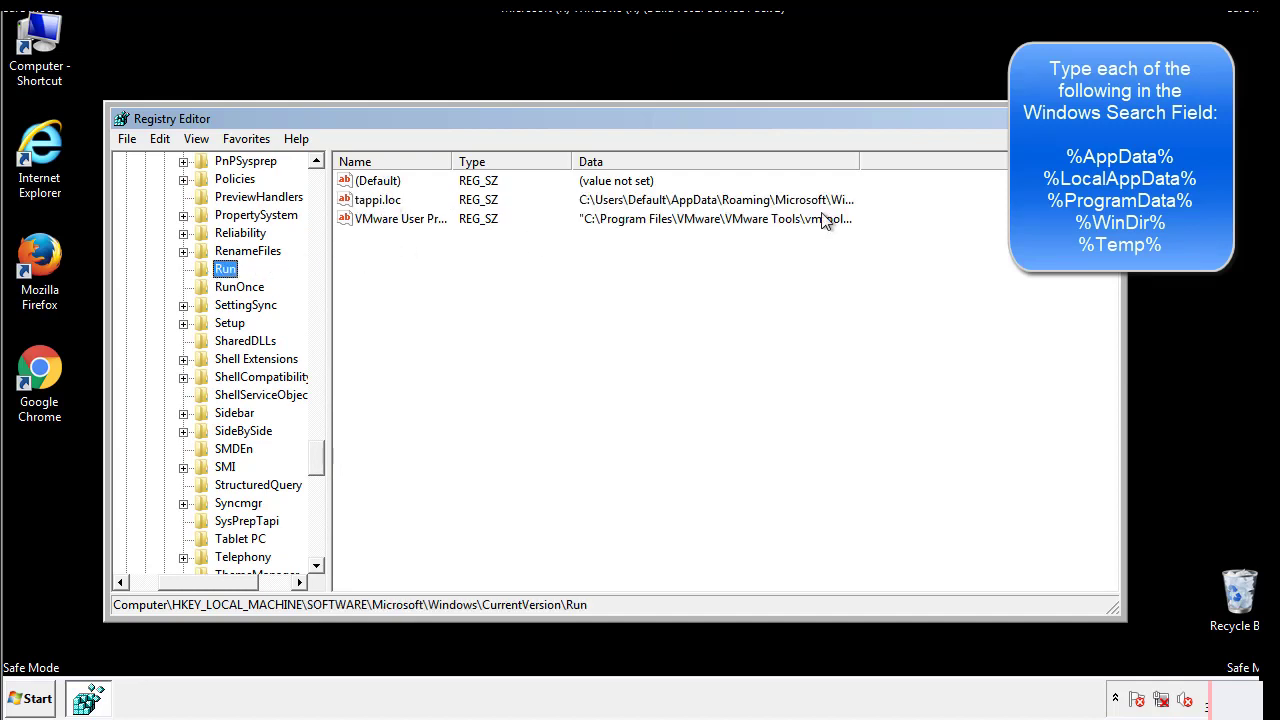
click(376, 204)
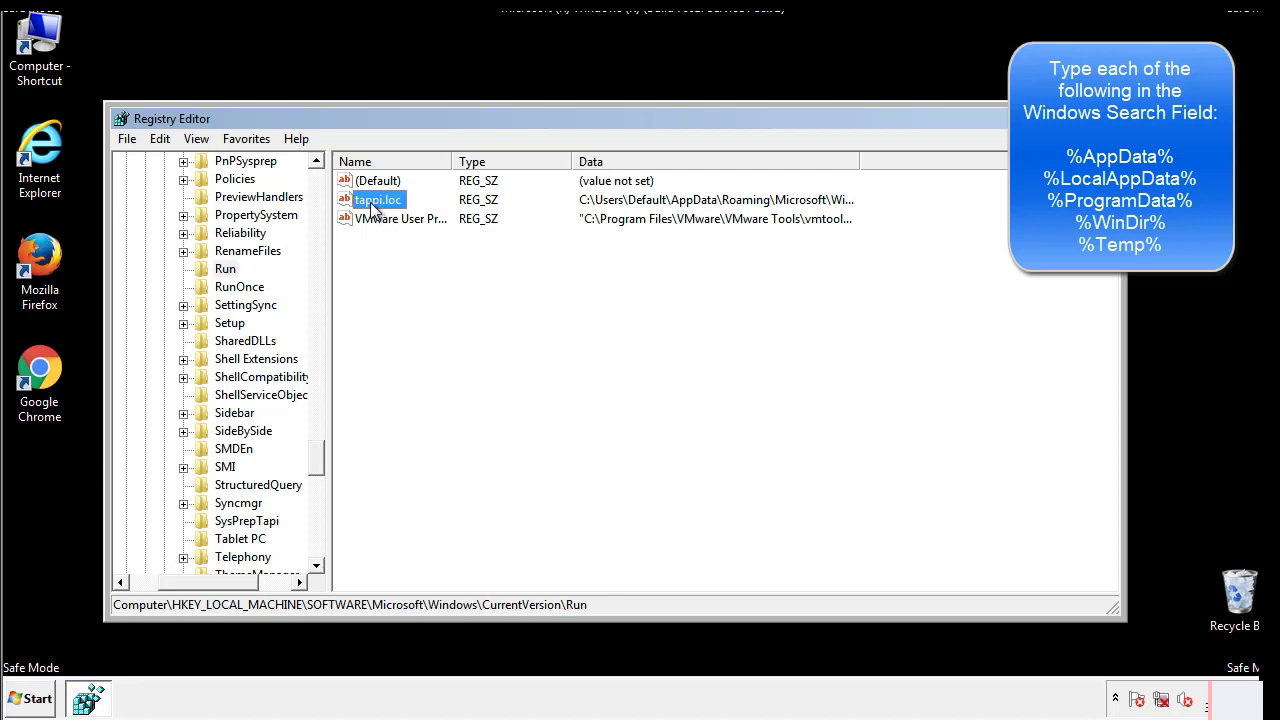
right_click(370, 203)
click(400, 260)
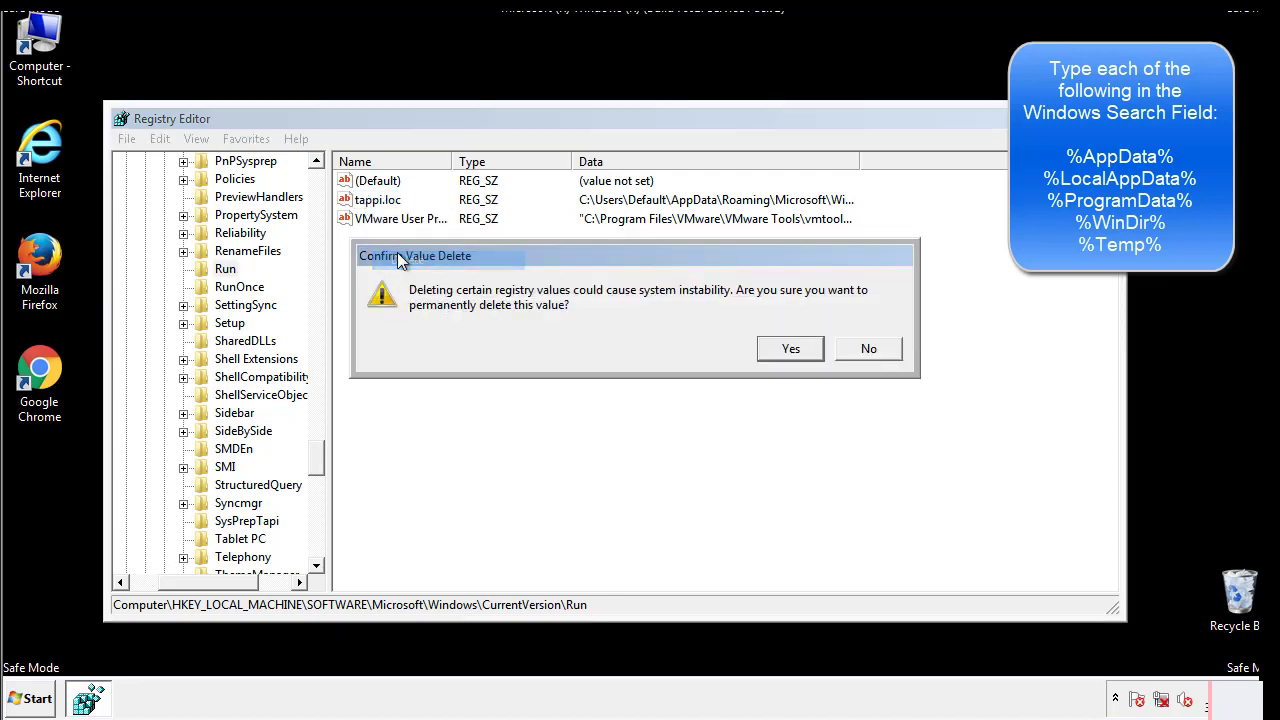
click(778, 350)
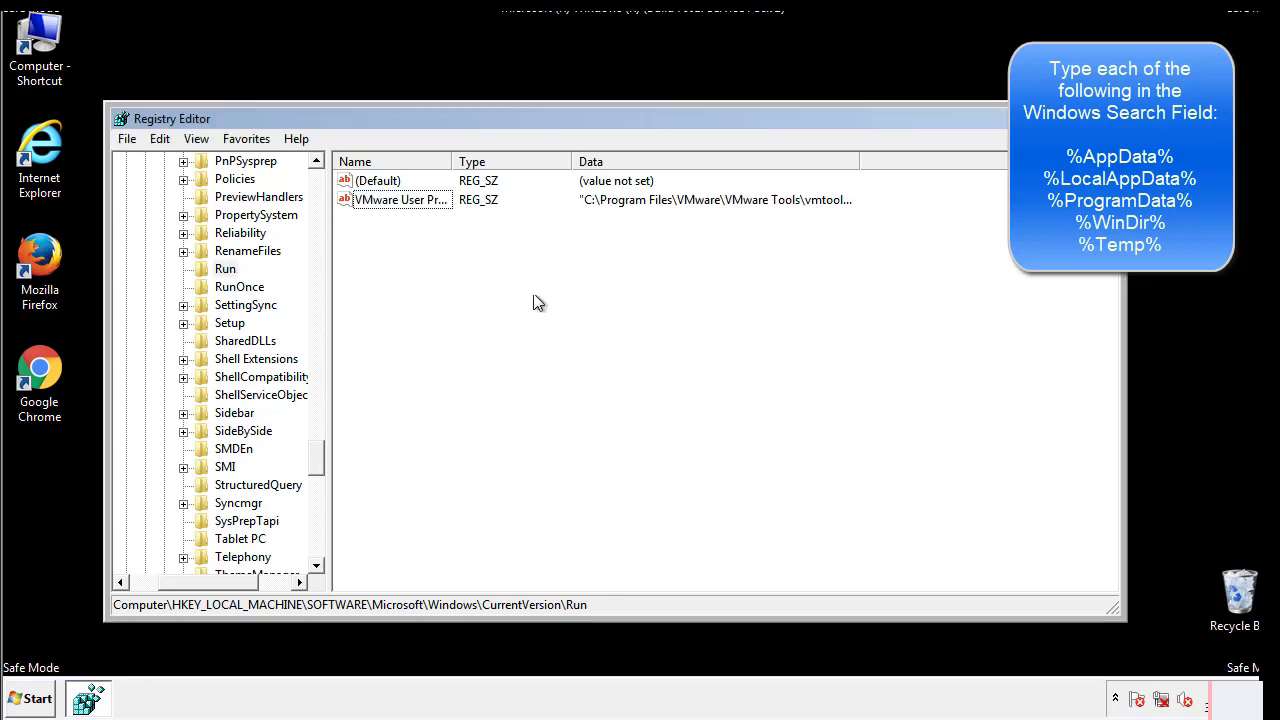
drag(316, 452, 317, 546)
drag(212, 582, 155, 595)
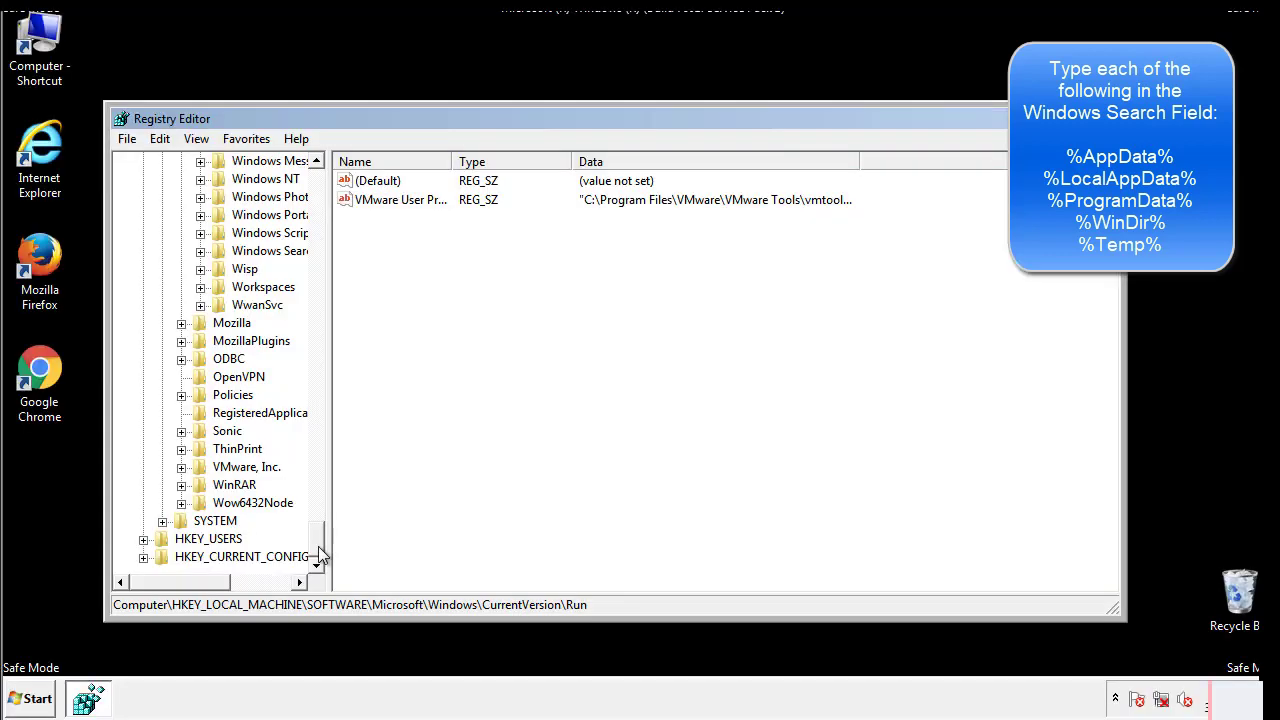
drag(316, 548, 326, 195)
Collapse HKLM and expand HKEY_CURRENT_USER\Software\Microsoft\Windows\CurrentVersion.
click(143, 215)
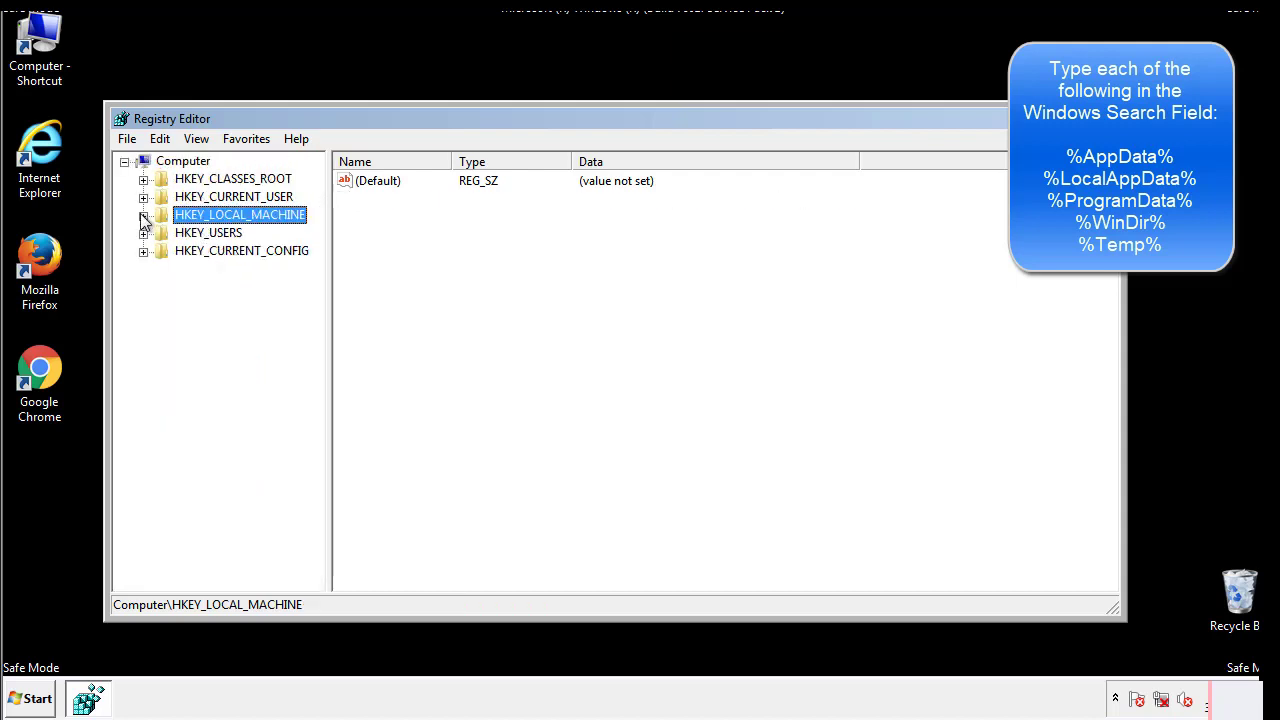
click(143, 198)
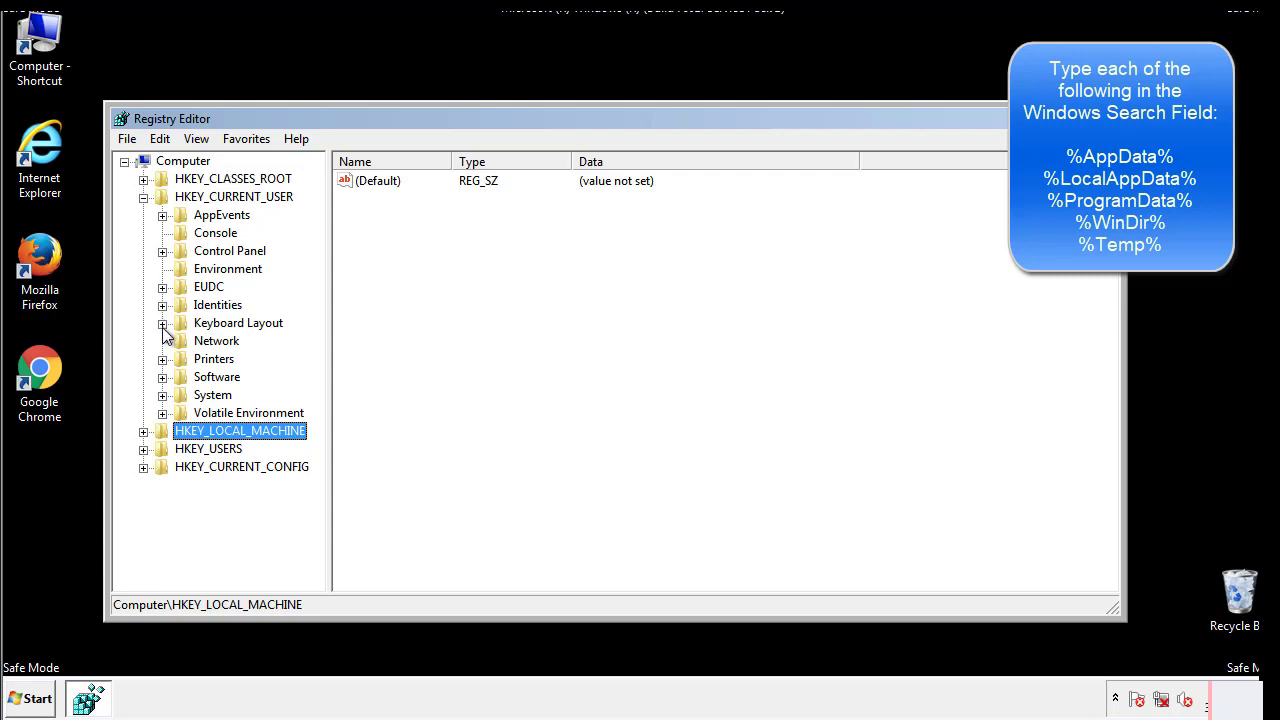
click(164, 380)
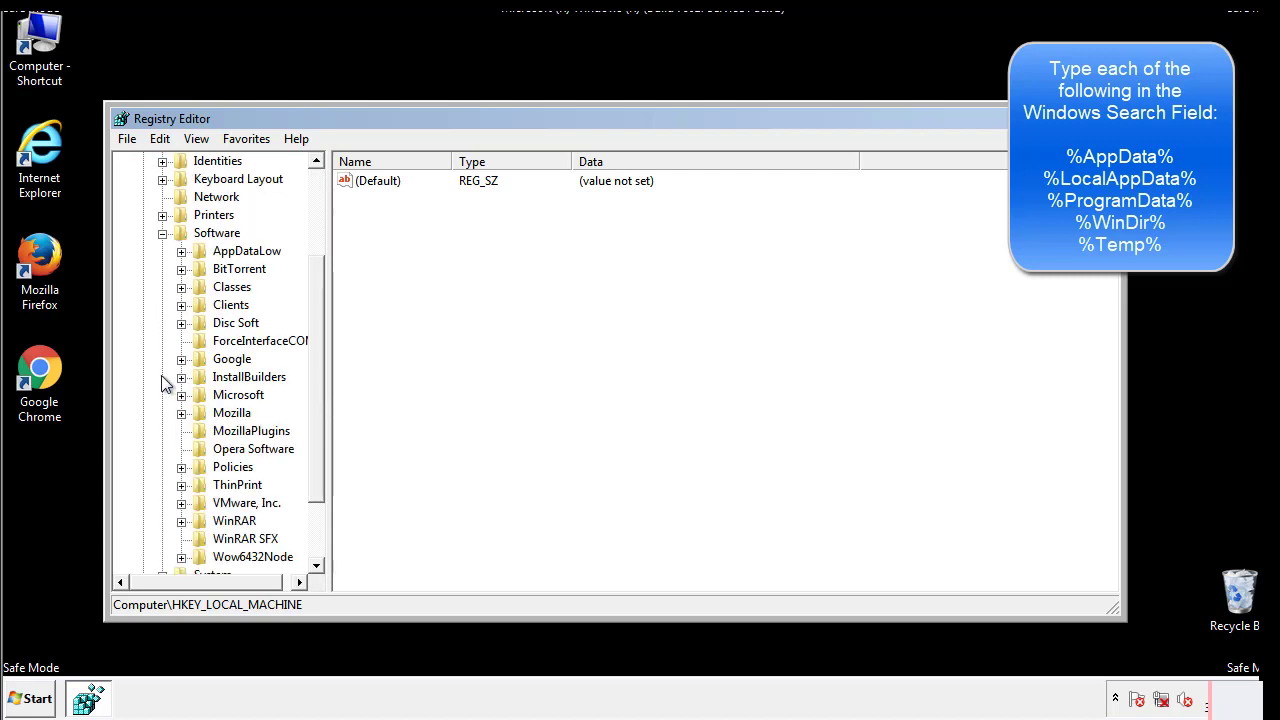
drag(314, 365, 314, 381)
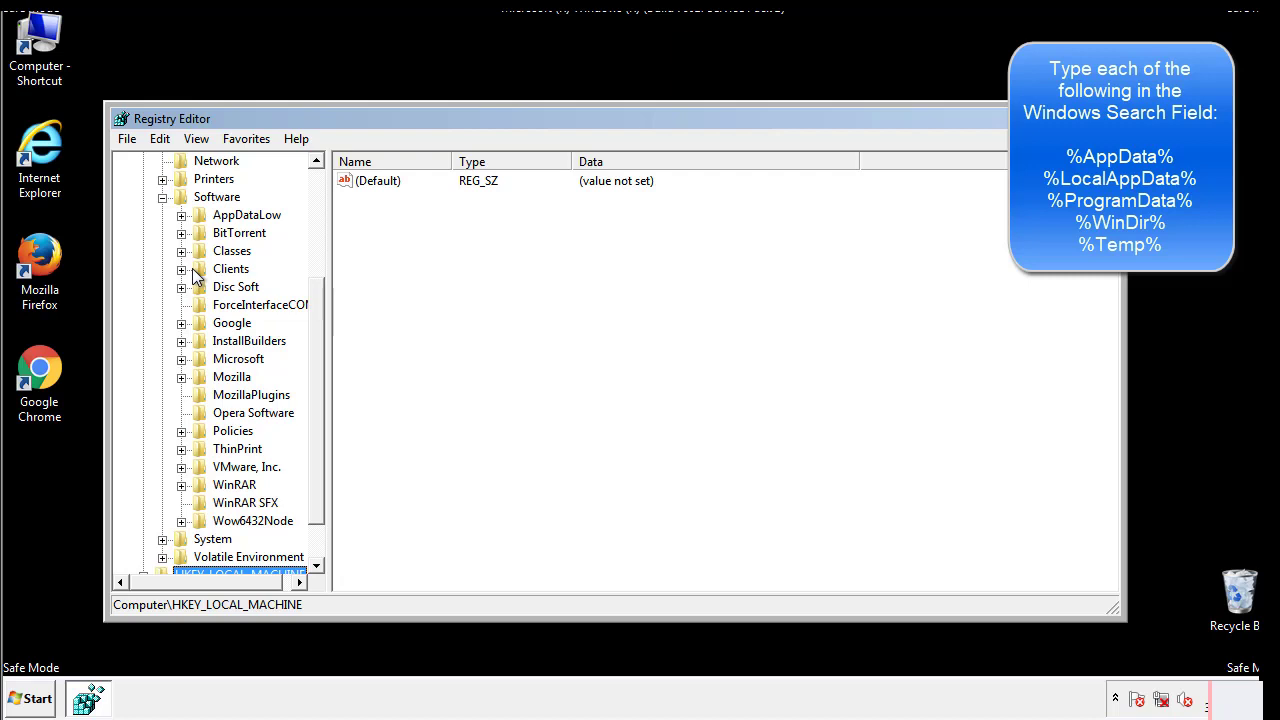
click(181, 359)
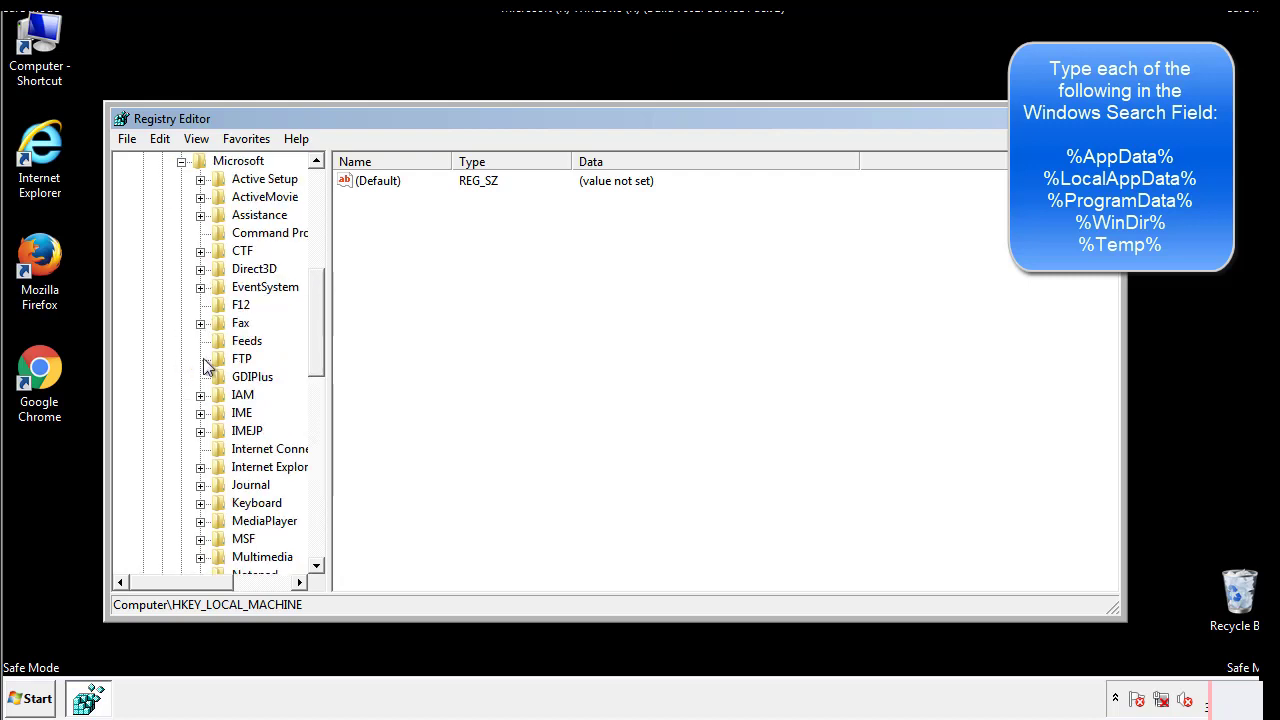
drag(314, 300, 315, 416)
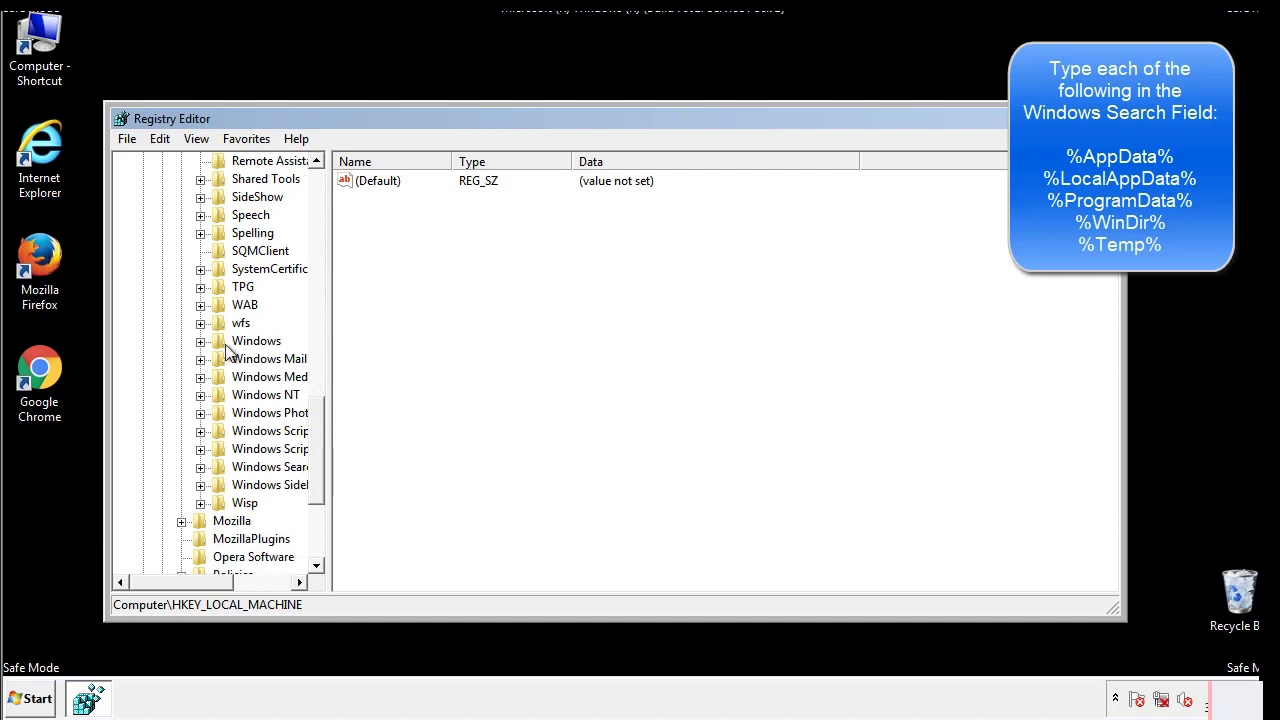
click(201, 341)
click(219, 359)
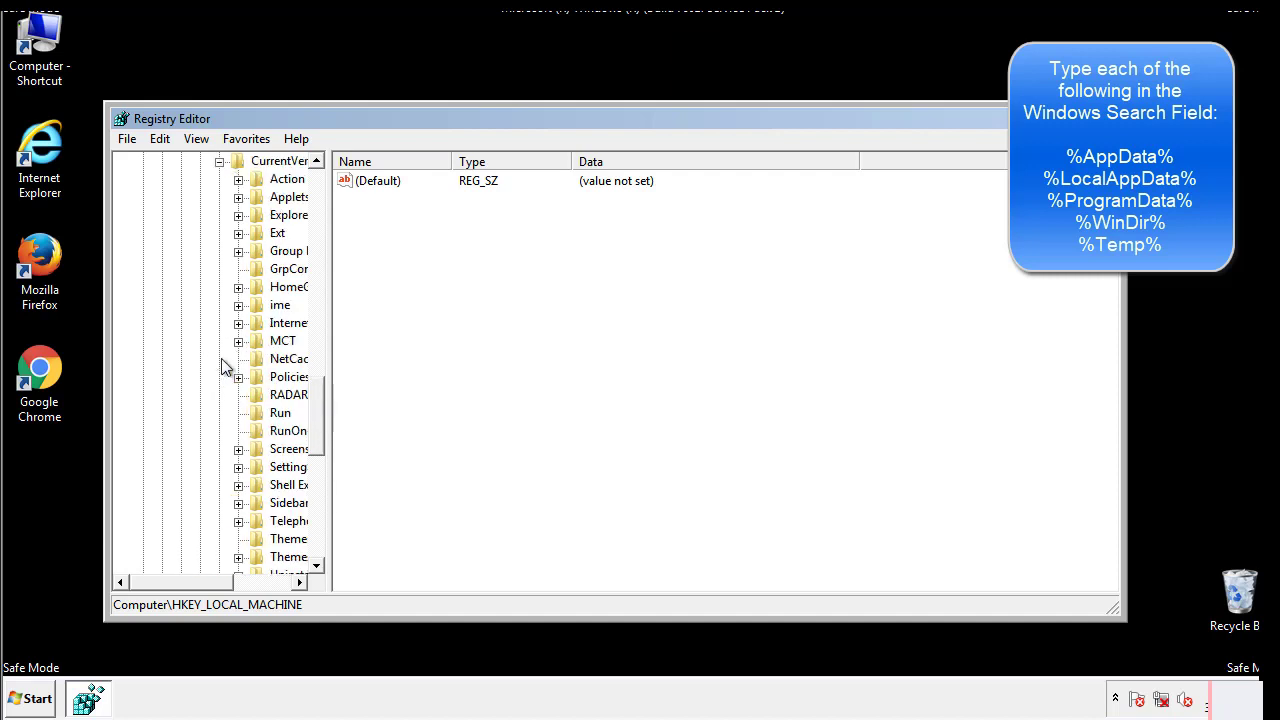
drag(193, 588, 225, 582)
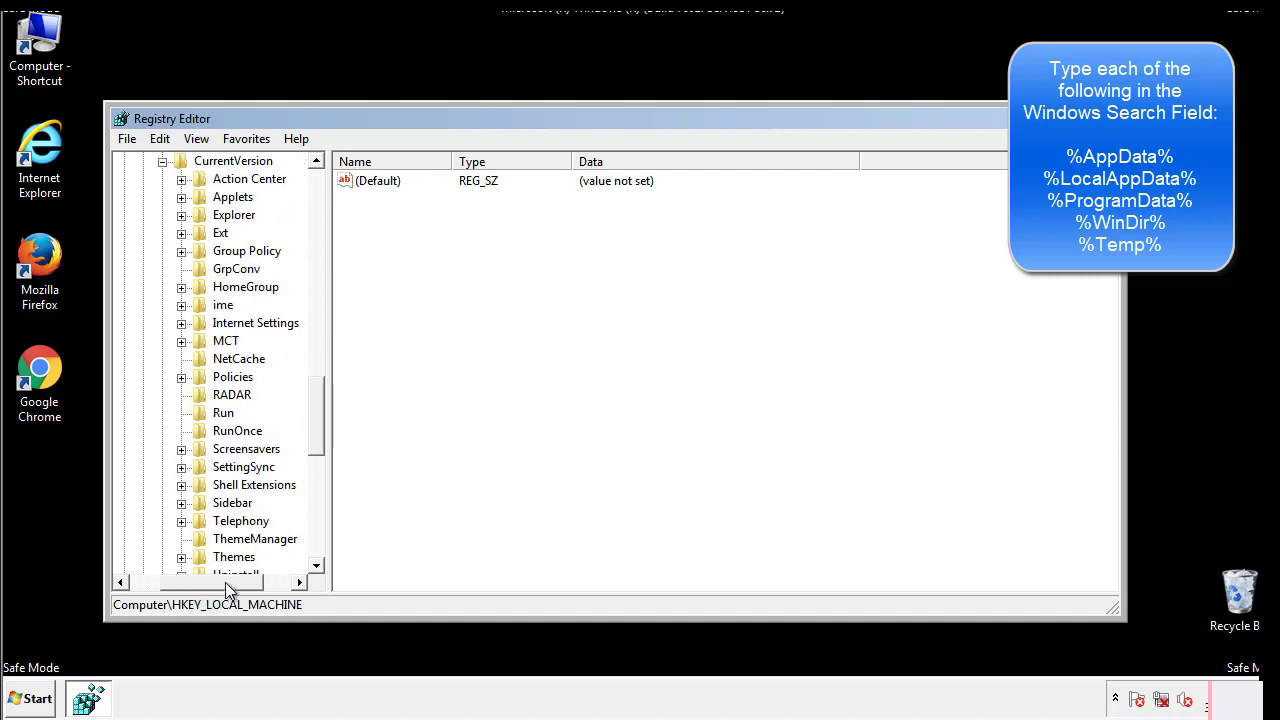
Inspect the current user's Run key, which holds only a DAEMON Tools Lite entry.
click(220, 412)
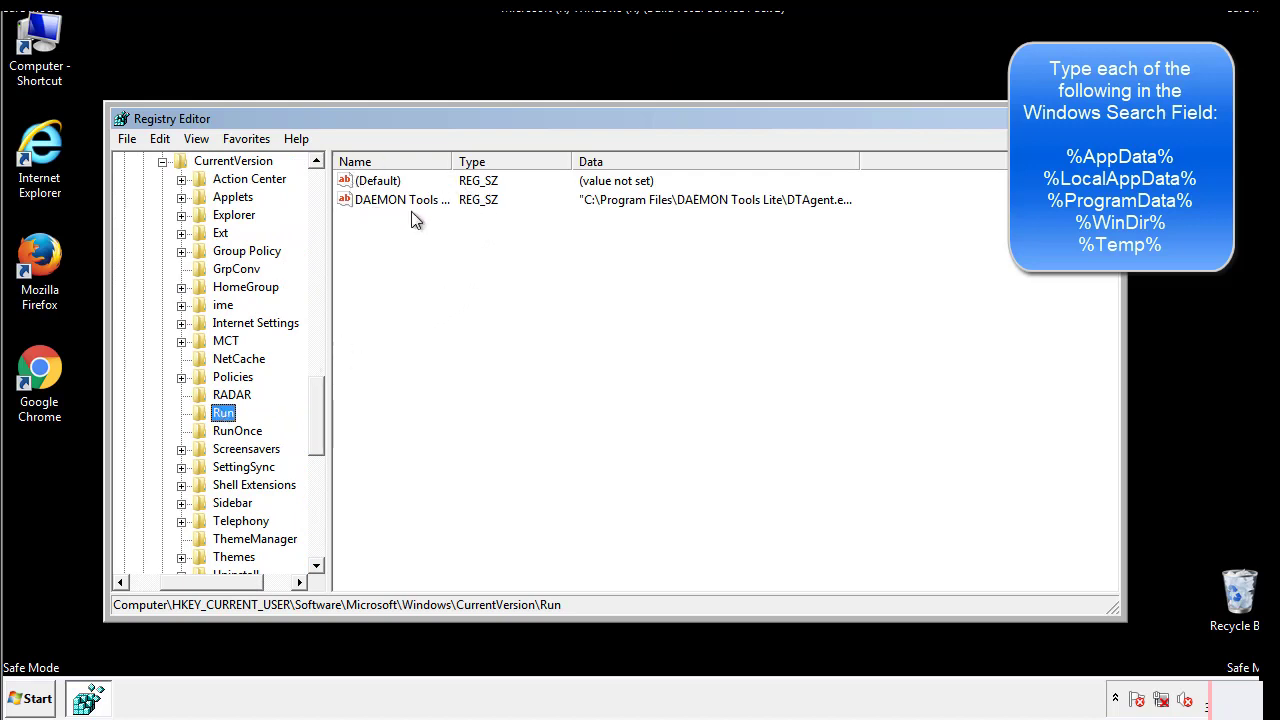
click(548, 232)
drag(212, 579, 180, 581)
drag(324, 434, 316, 417)
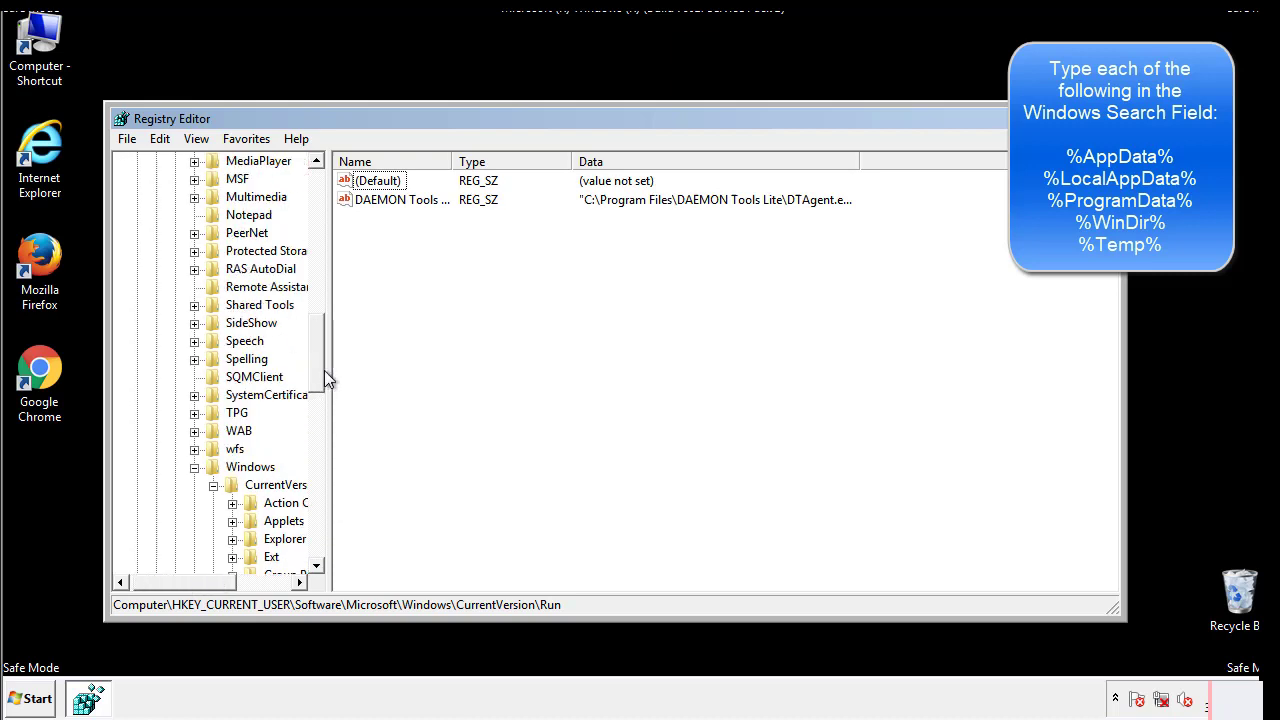
Collapse the Windows key and search the registry for %temp%, landing on VolumeCaches\Temporary Files.
click(195, 467)
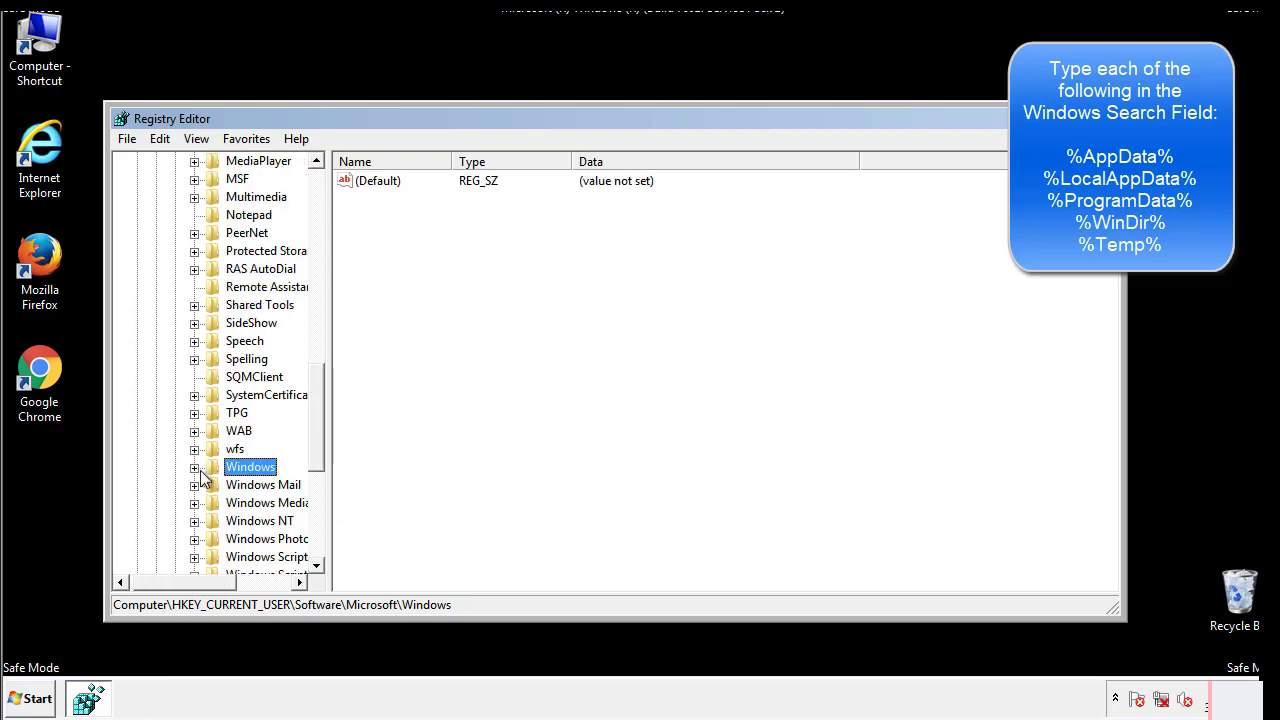
drag(321, 445, 322, 254)
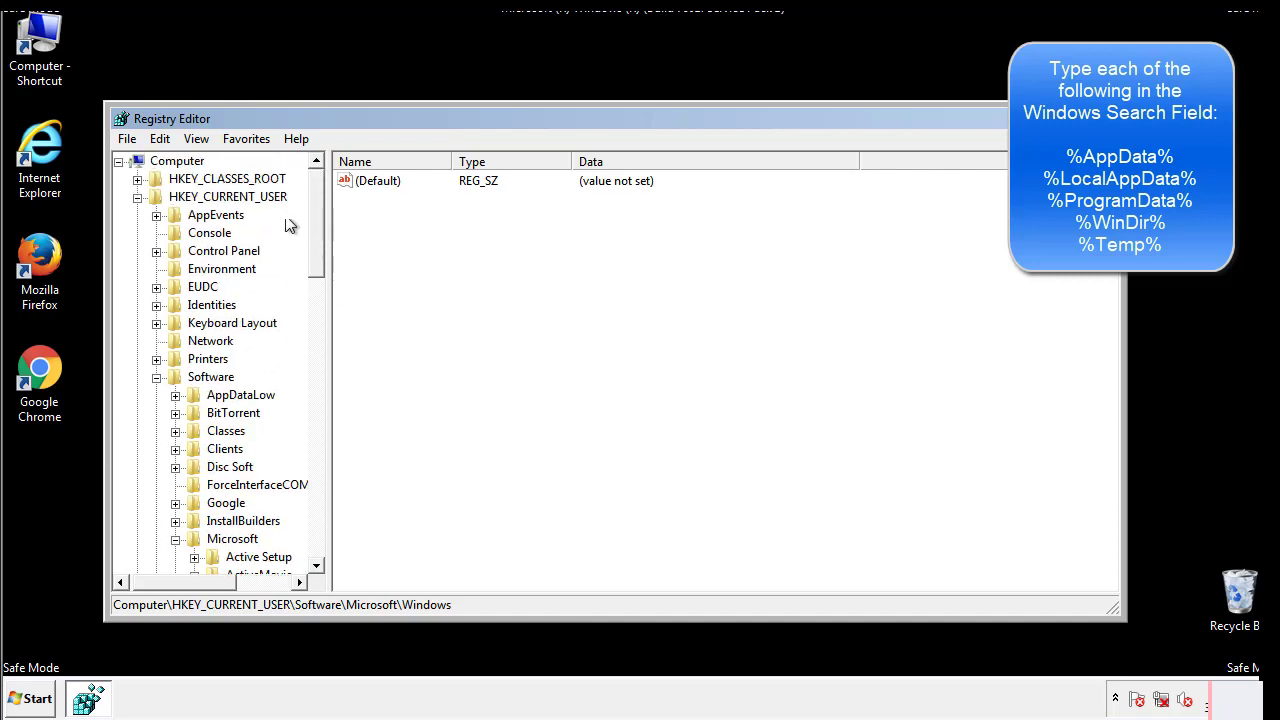
click(168, 140)
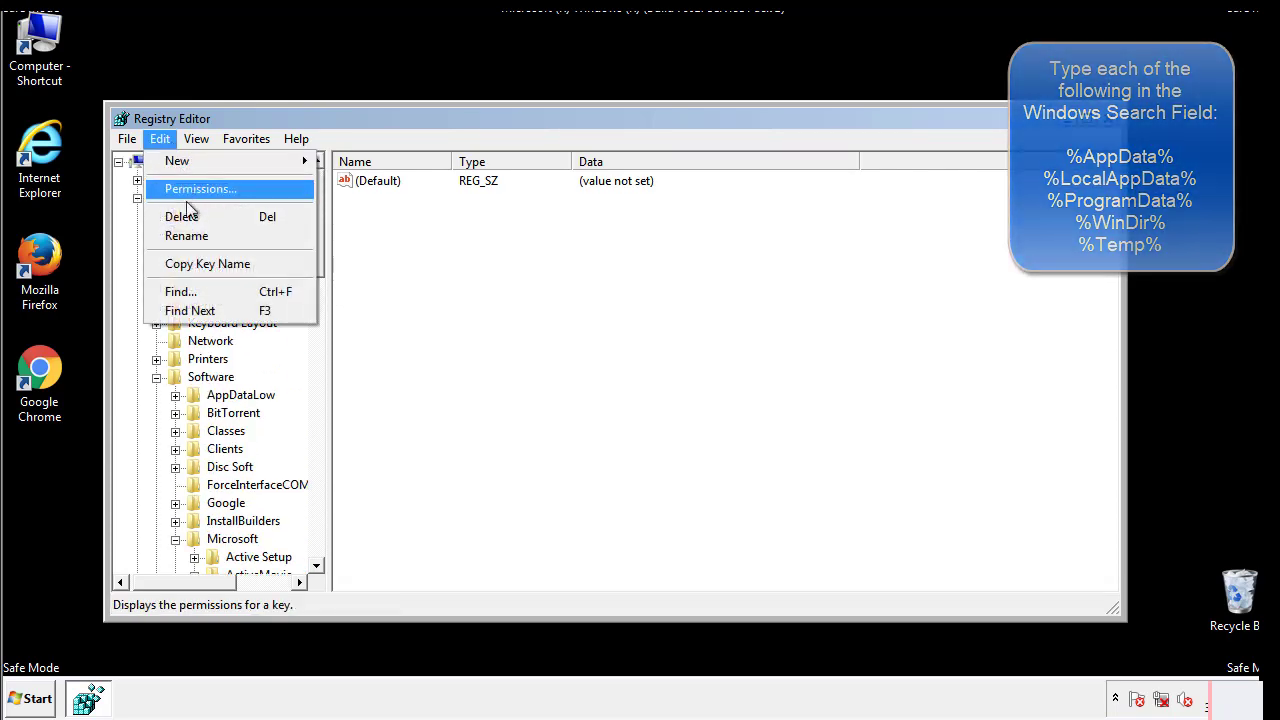
click(180, 291)
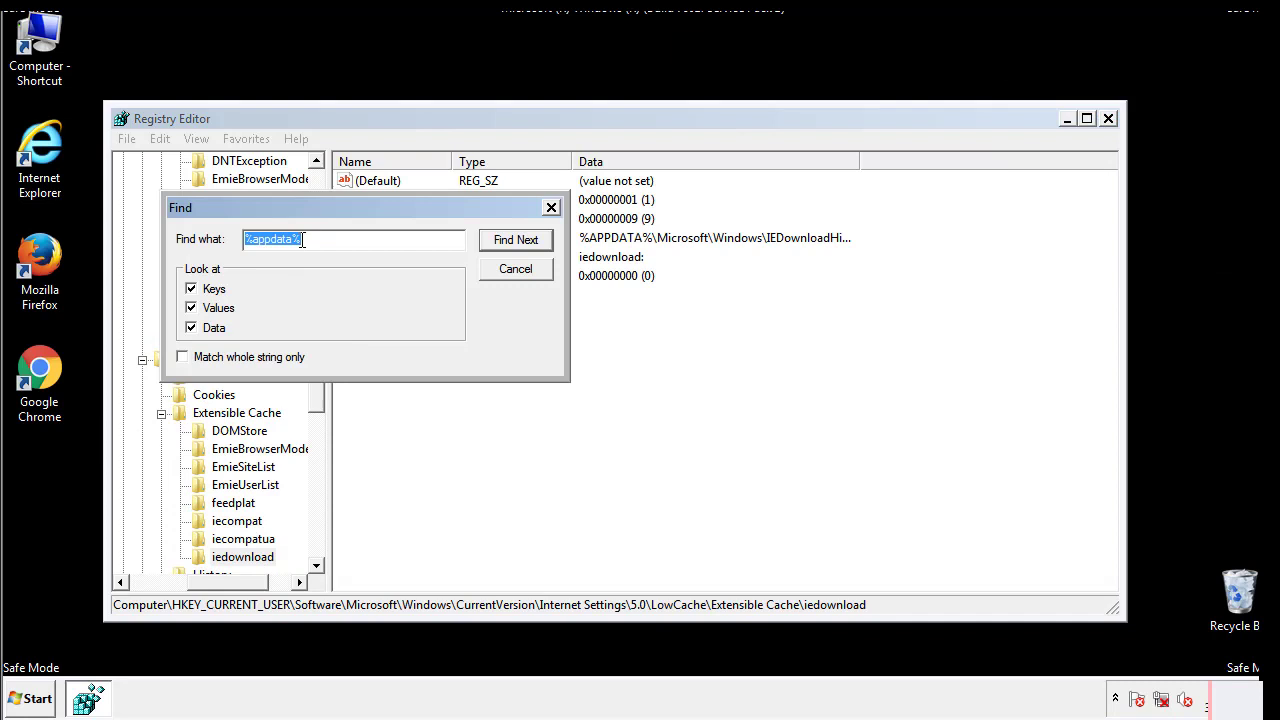
text(%temp%)
key(Return)
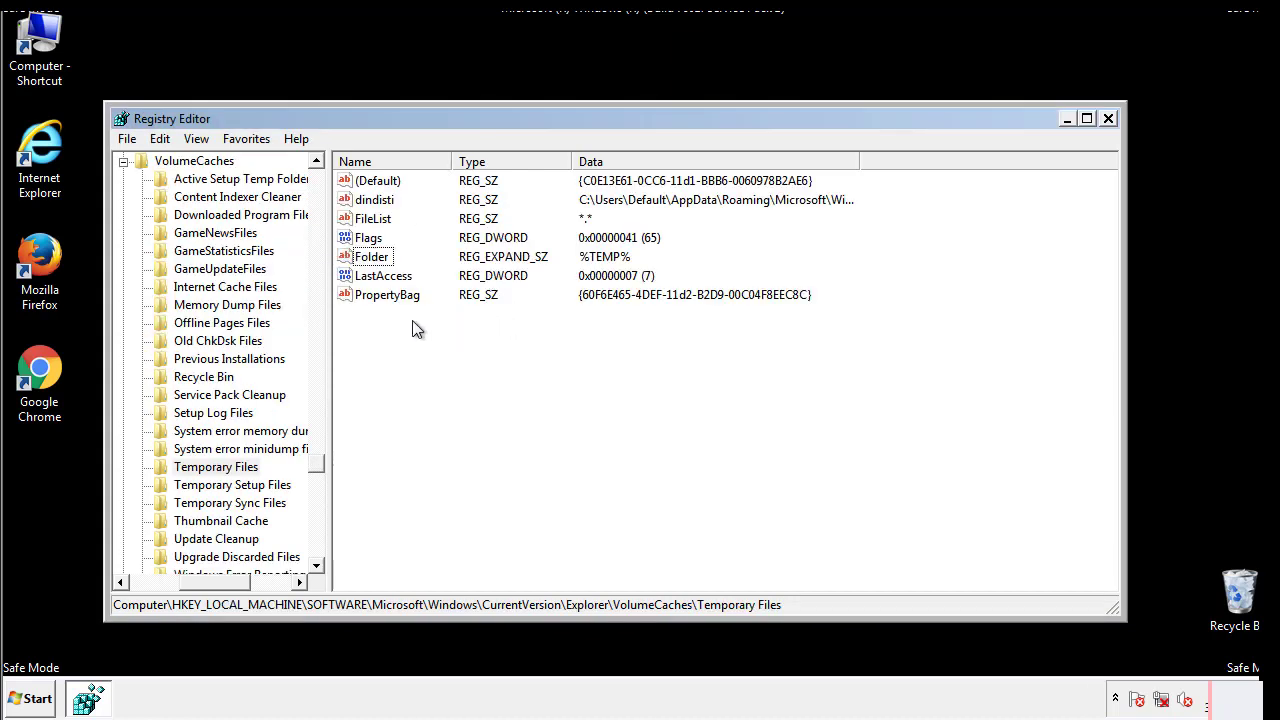
Delete all seven values under Temporary Files, leaving only an empty (Default).
click(380, 293)
drag(380, 293, 362, 185)
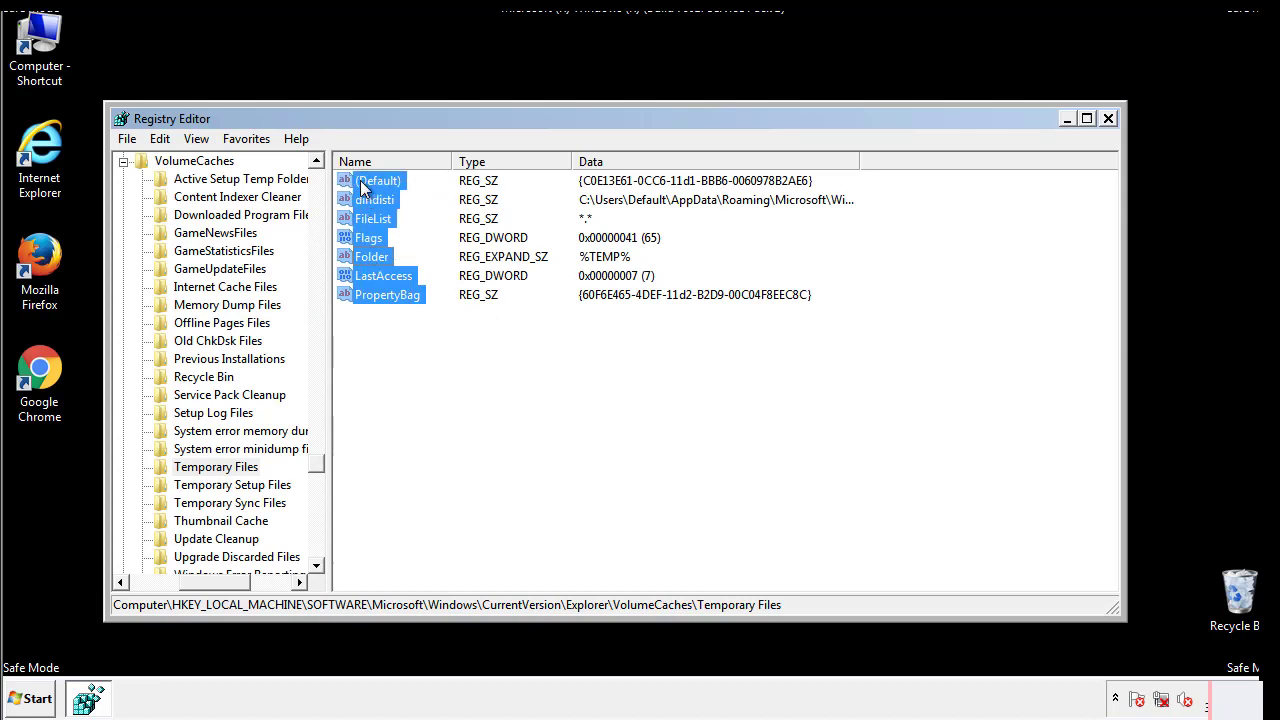
right_click(362, 187)
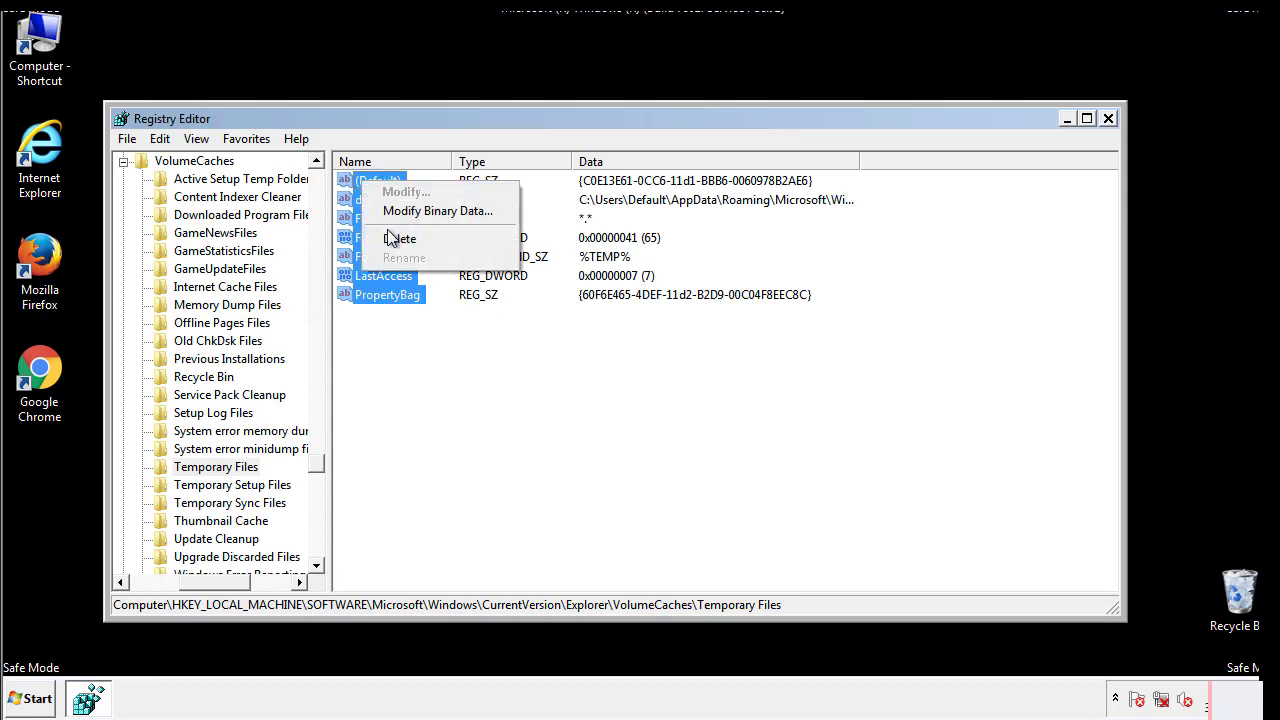
click(390, 240)
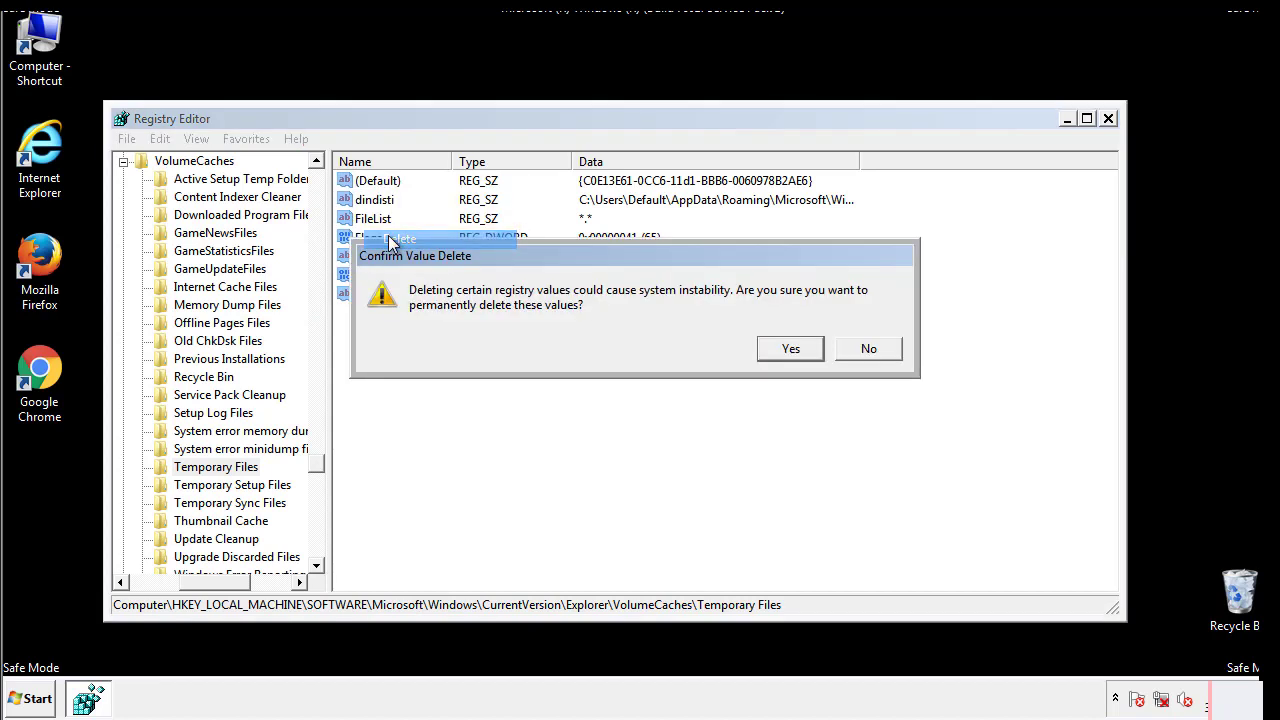
click(800, 348)
click(446, 245)
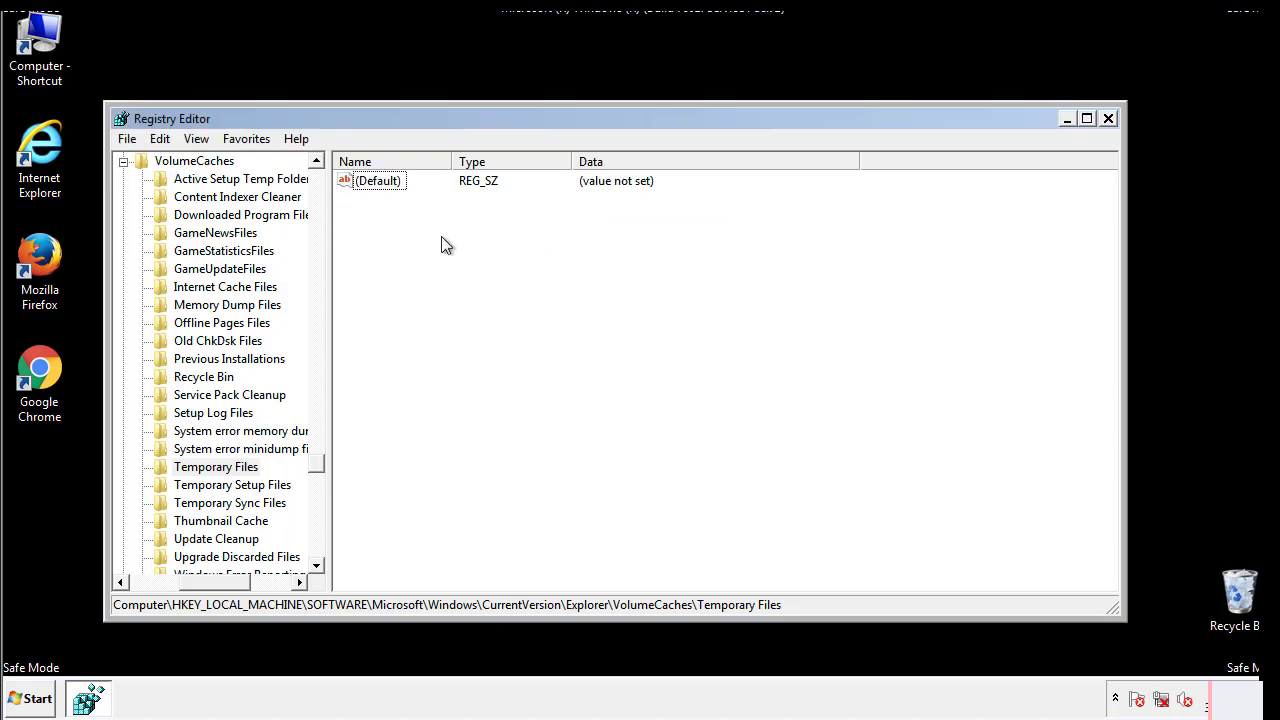
Close Registry Editor and launch System Configuration by searching 'msconfig' from the Start menu.
click(1109, 119)
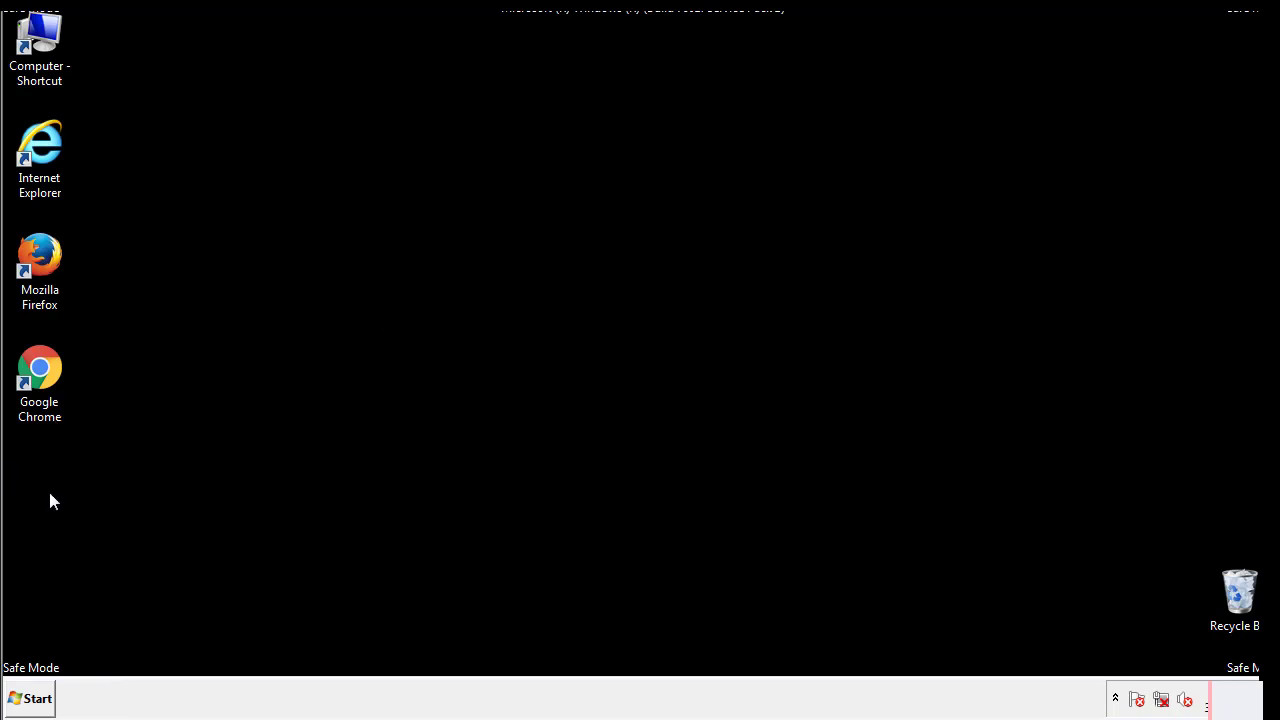
click(26, 706)
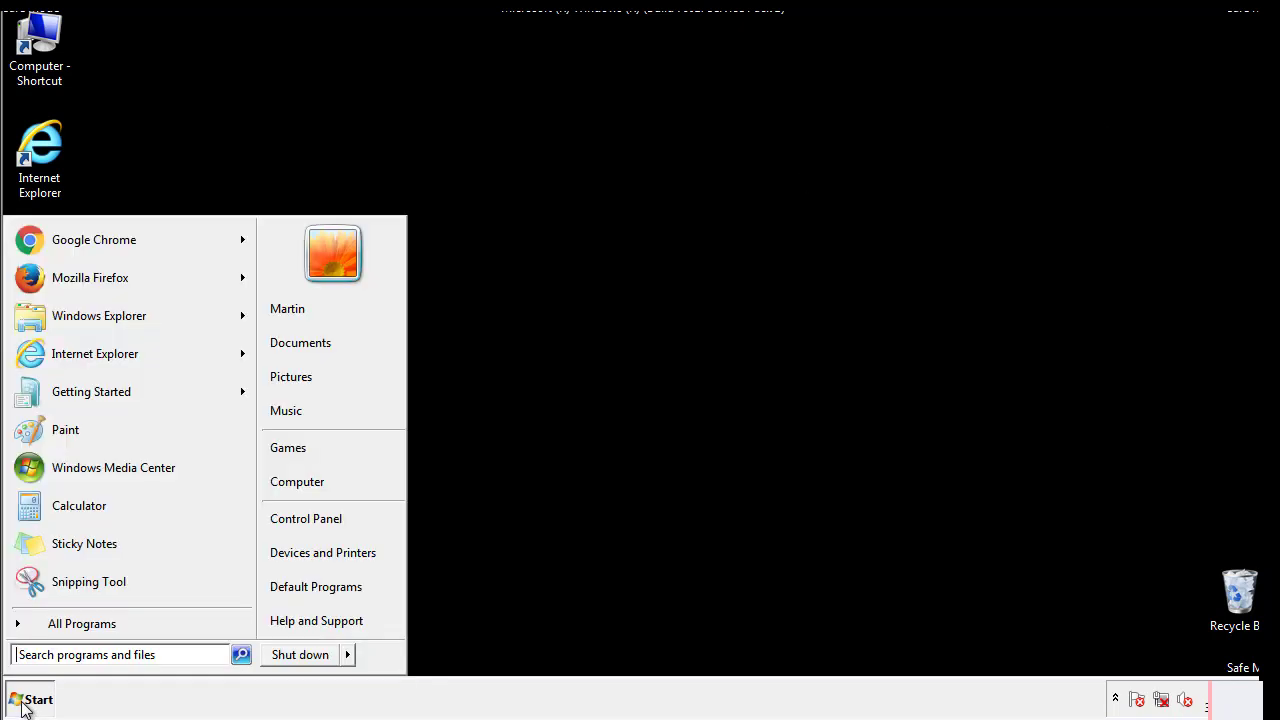
click(69, 655)
text(mscon)
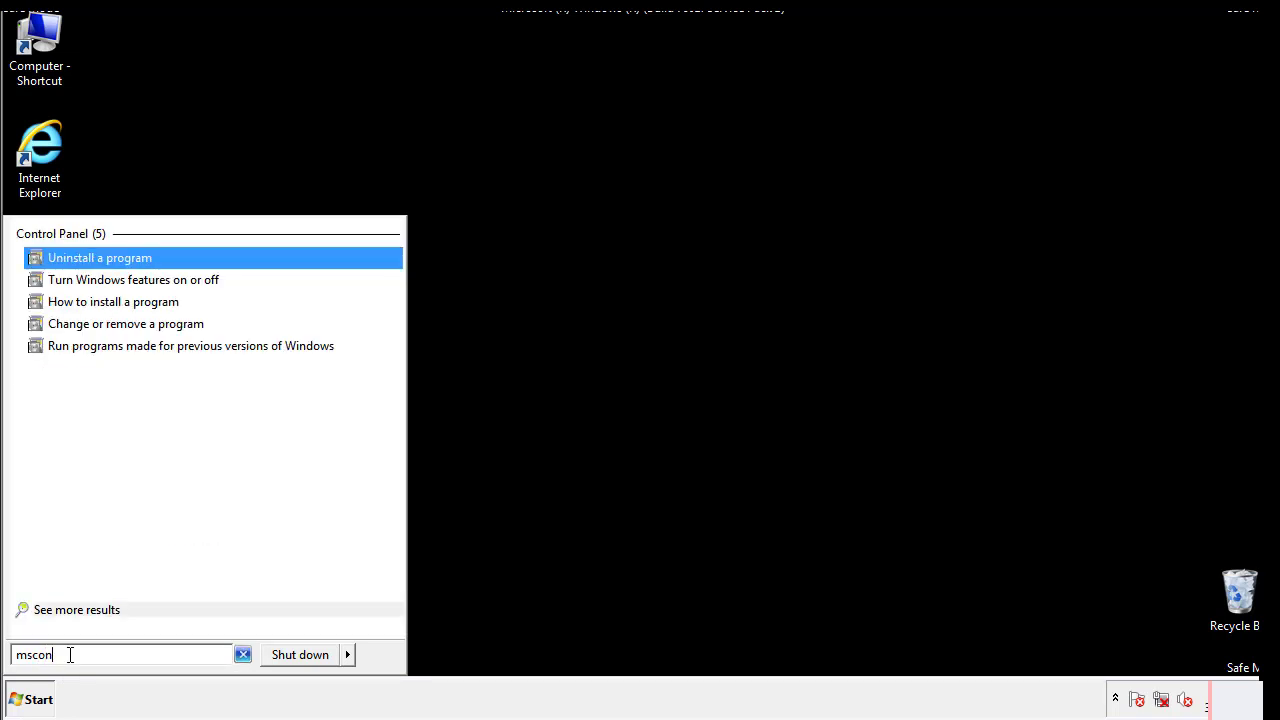
text(fig)
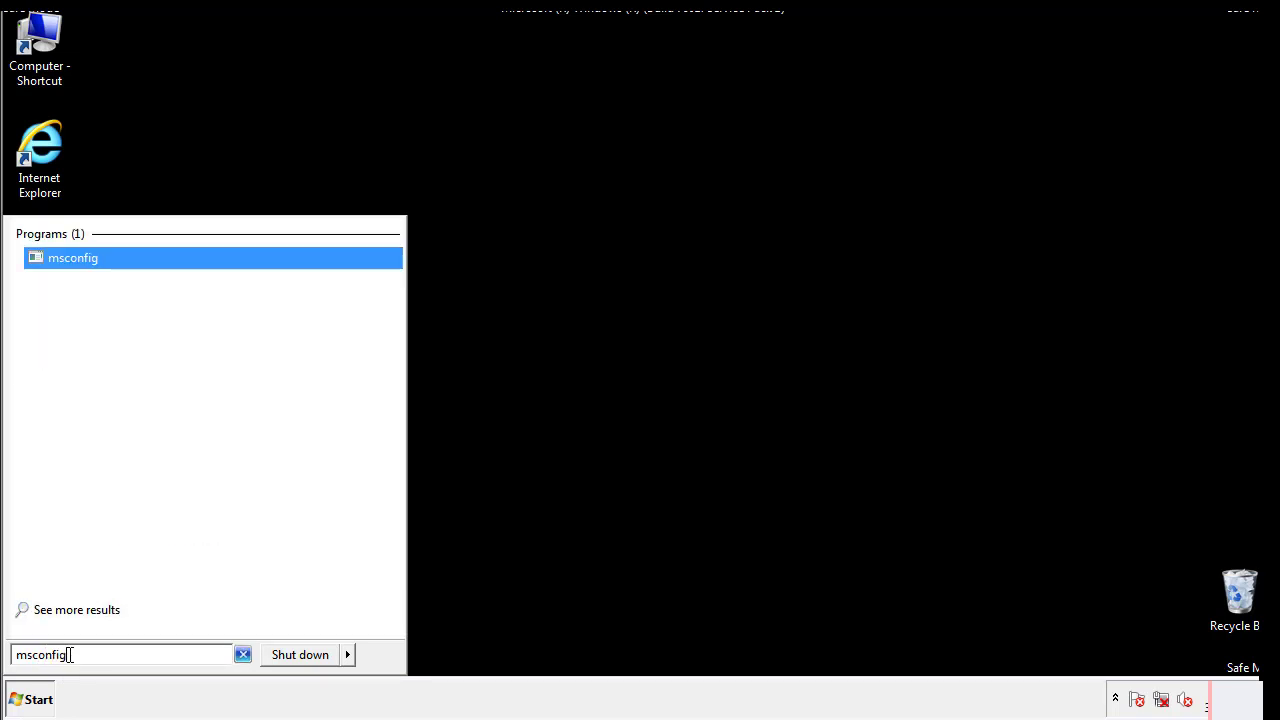
key(Return)
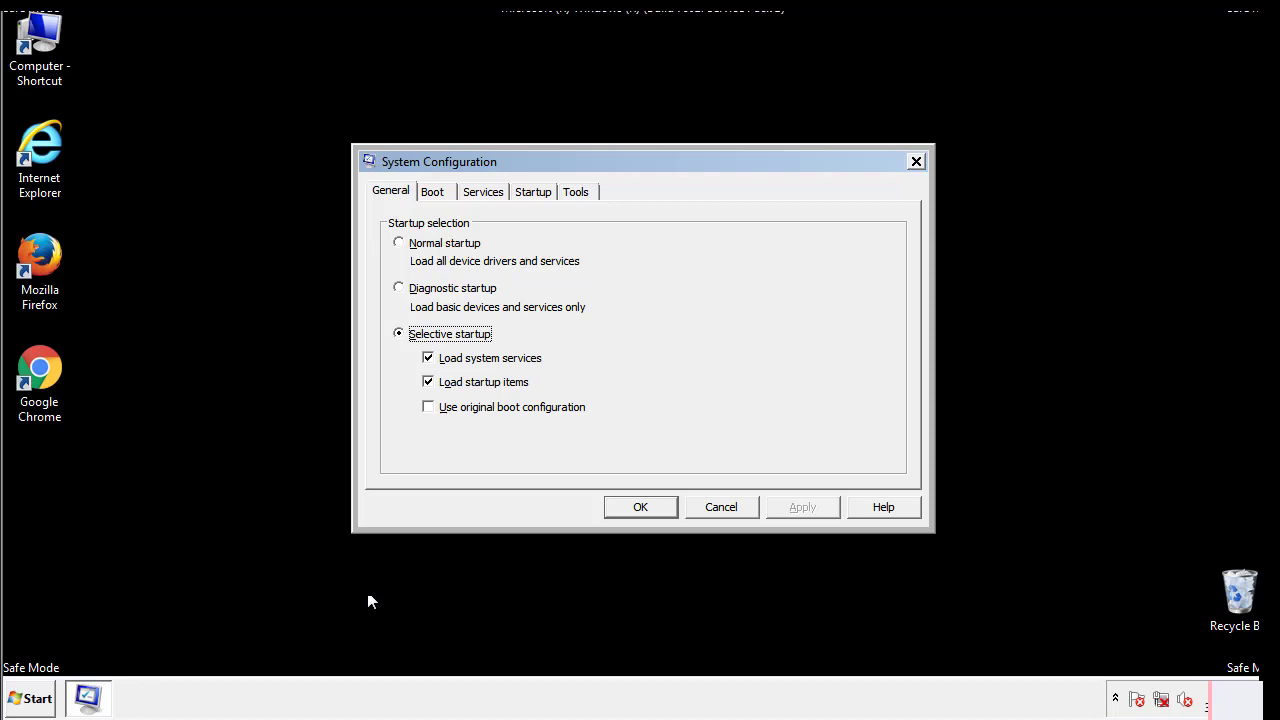
Uncheck Safe boot on the Boot tab, apply and confirm, then restart the computer.
click(438, 192)
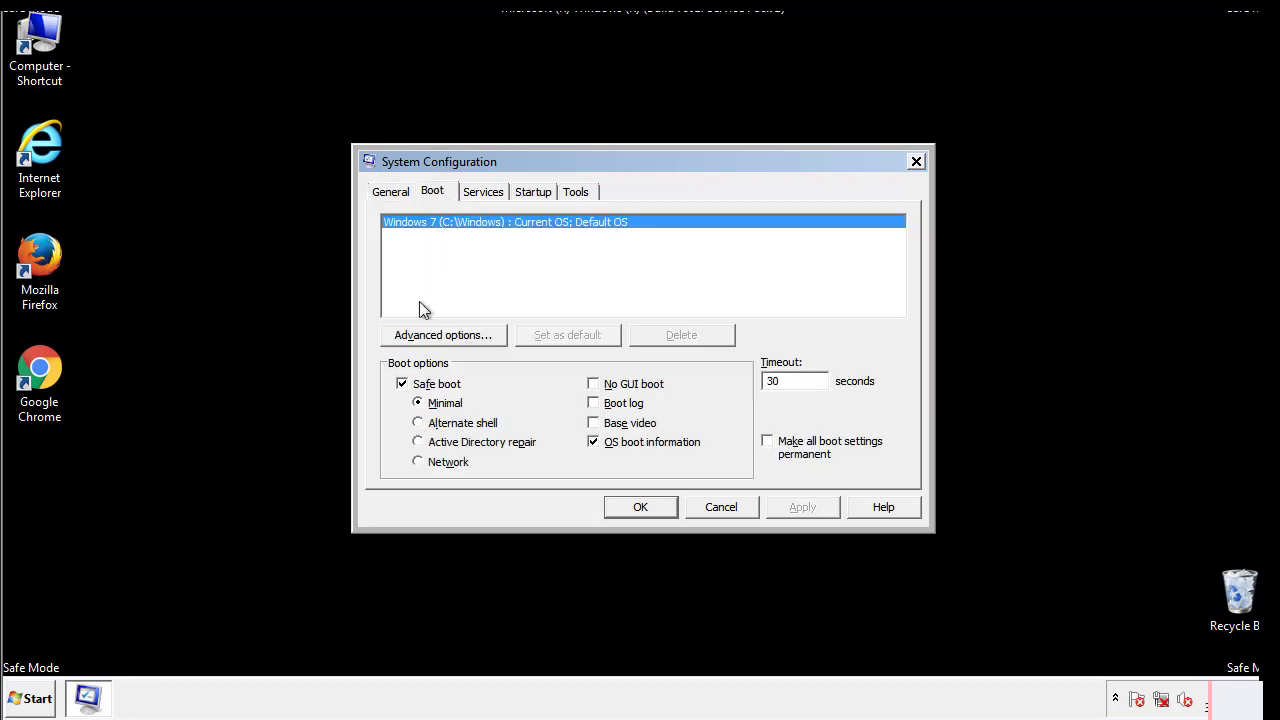
click(406, 387)
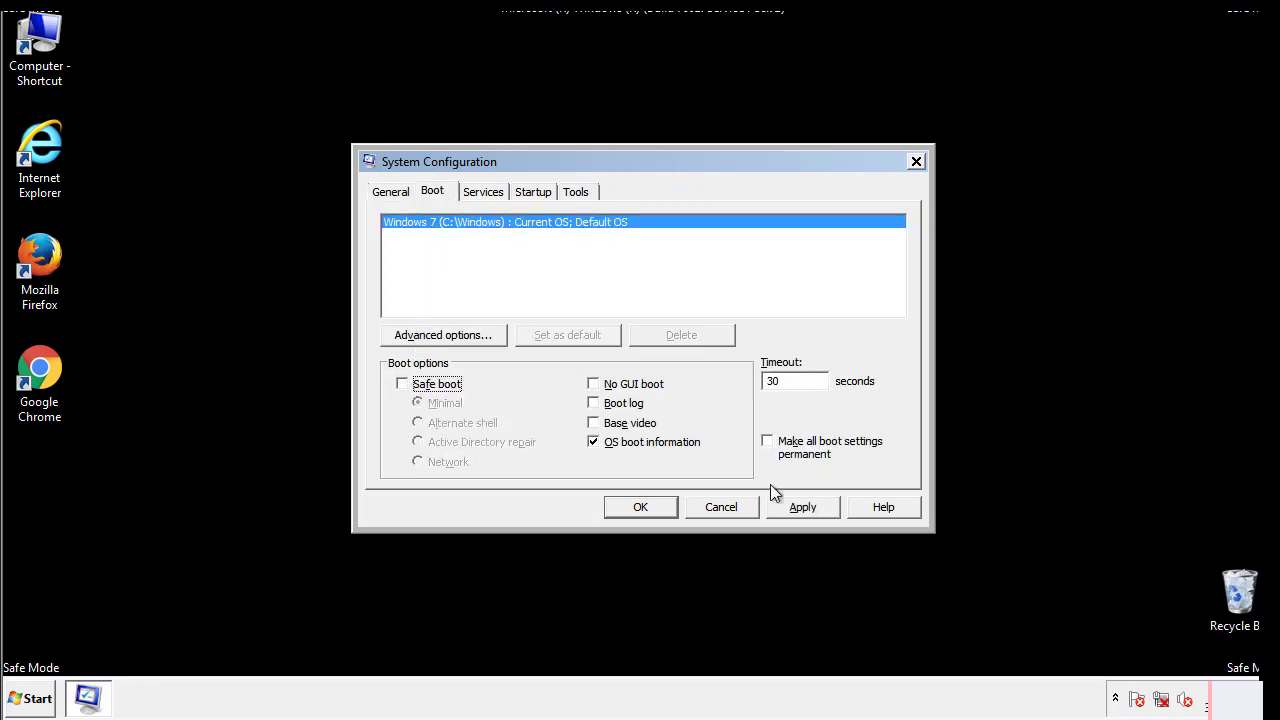
click(805, 506)
click(638, 507)
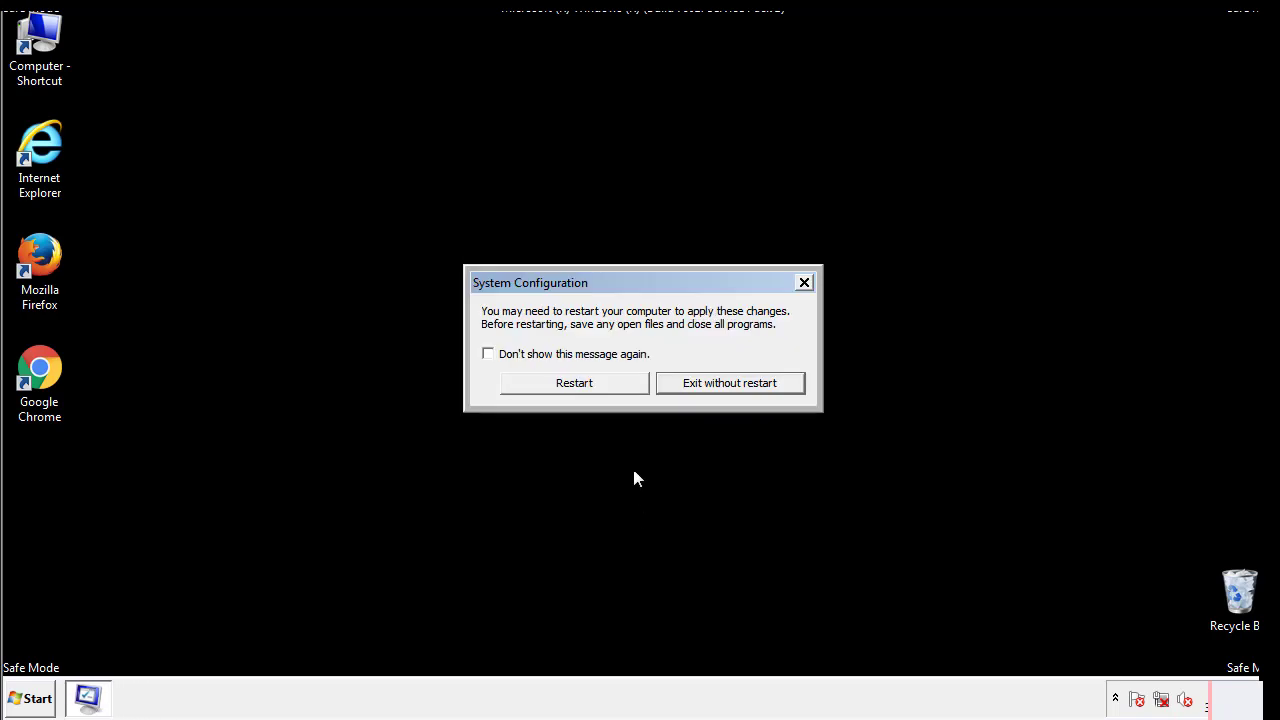
click(592, 388)
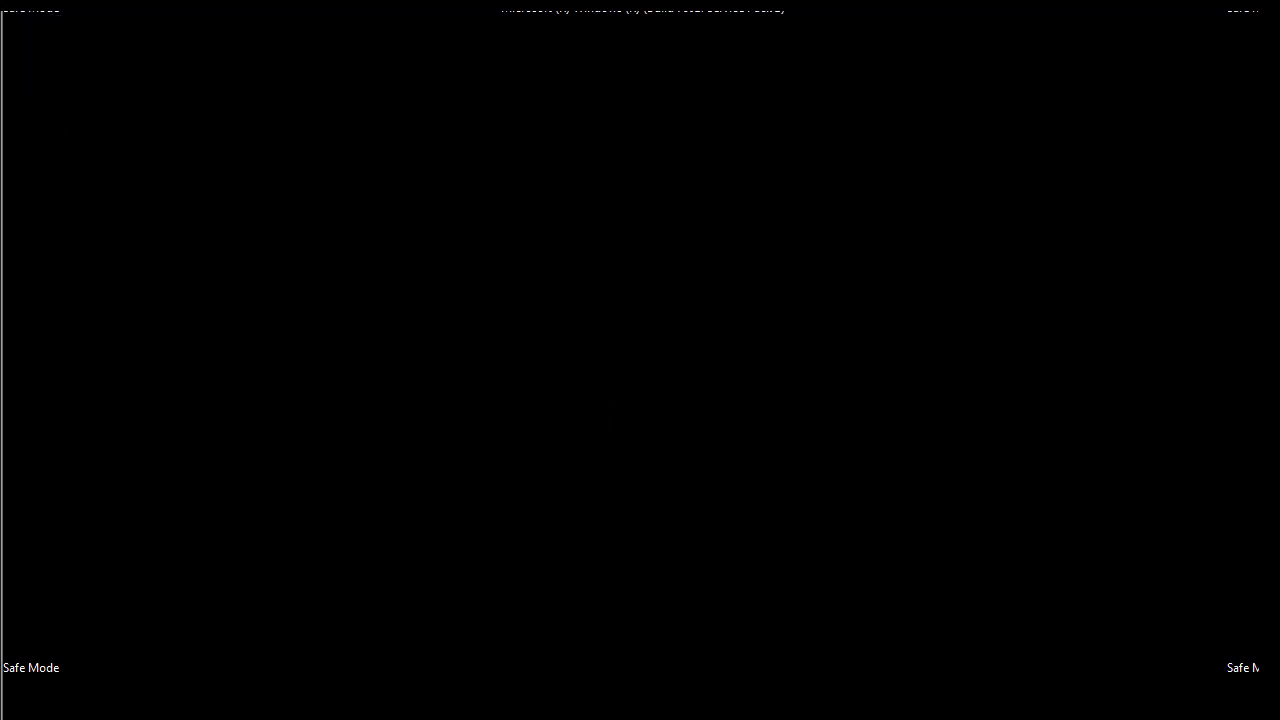